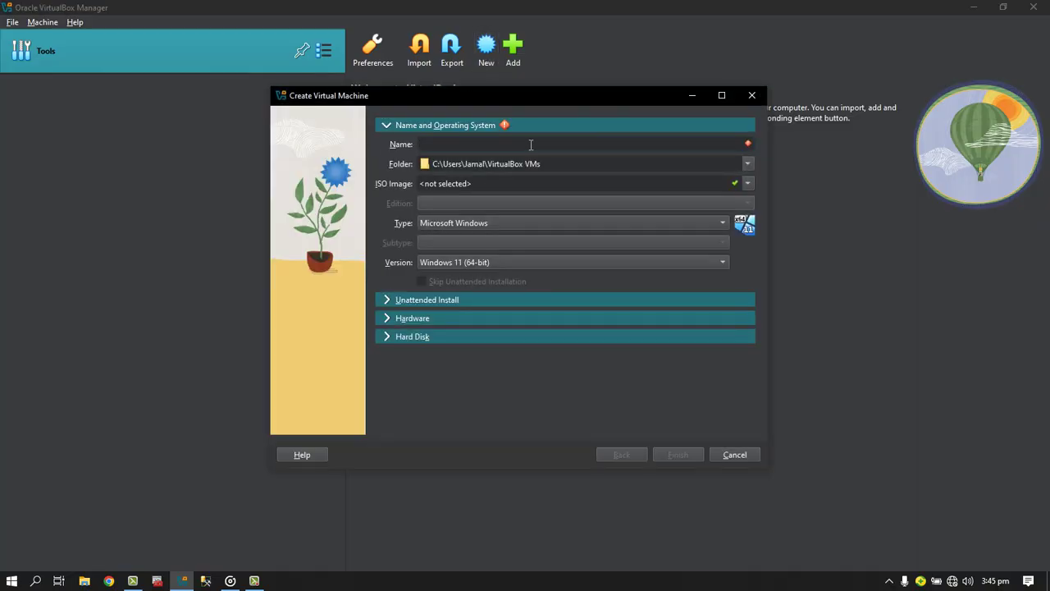
- Create a virtual machine named "Windows Server 2003" with a 10 GB virtual hard disk
type("Window")
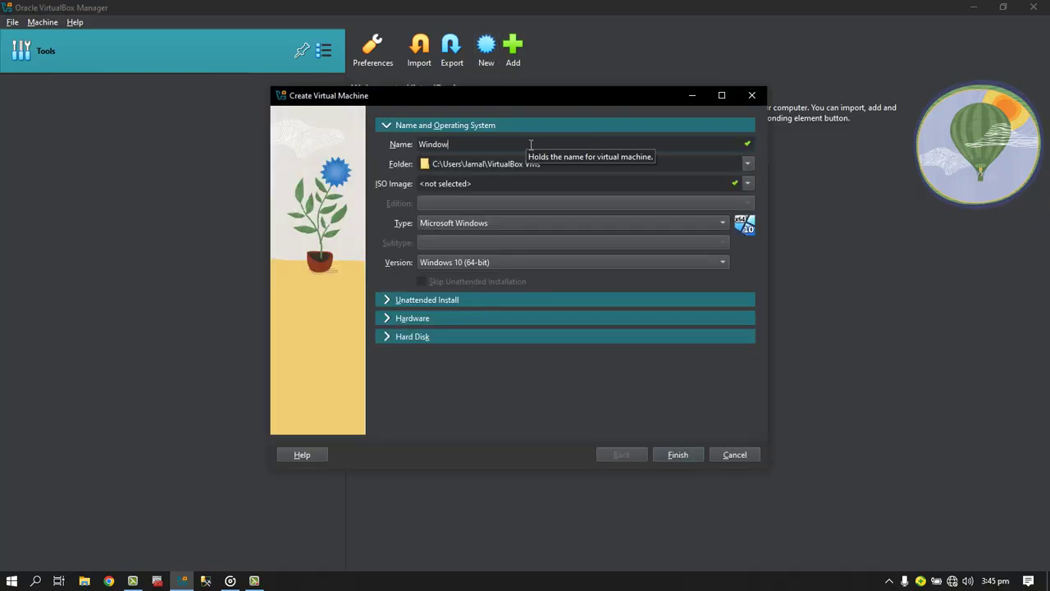
type("s Server 2003")
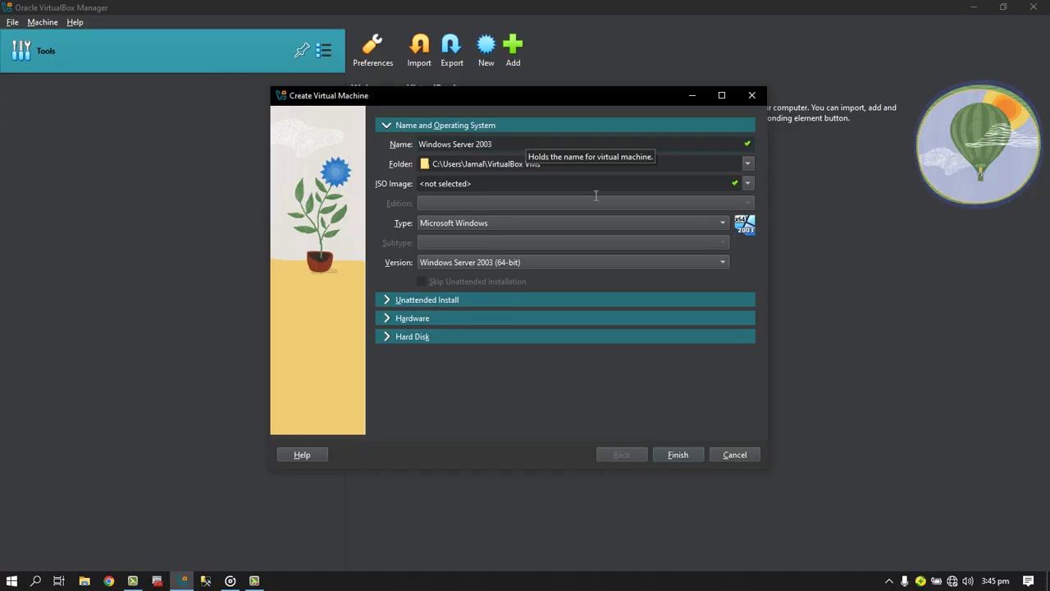
left_click(415, 321)
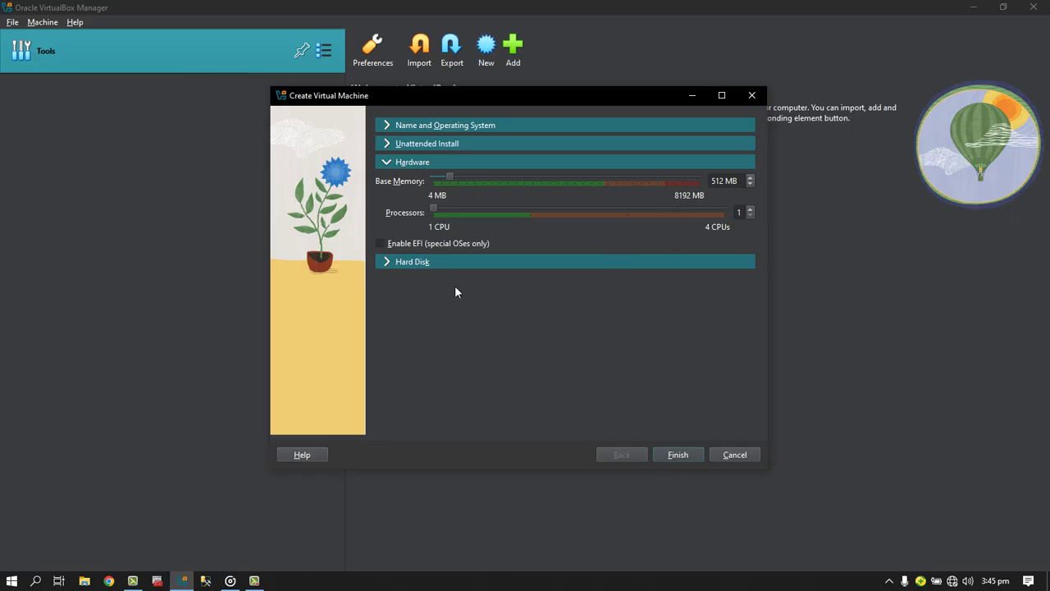
left_click(425, 262)
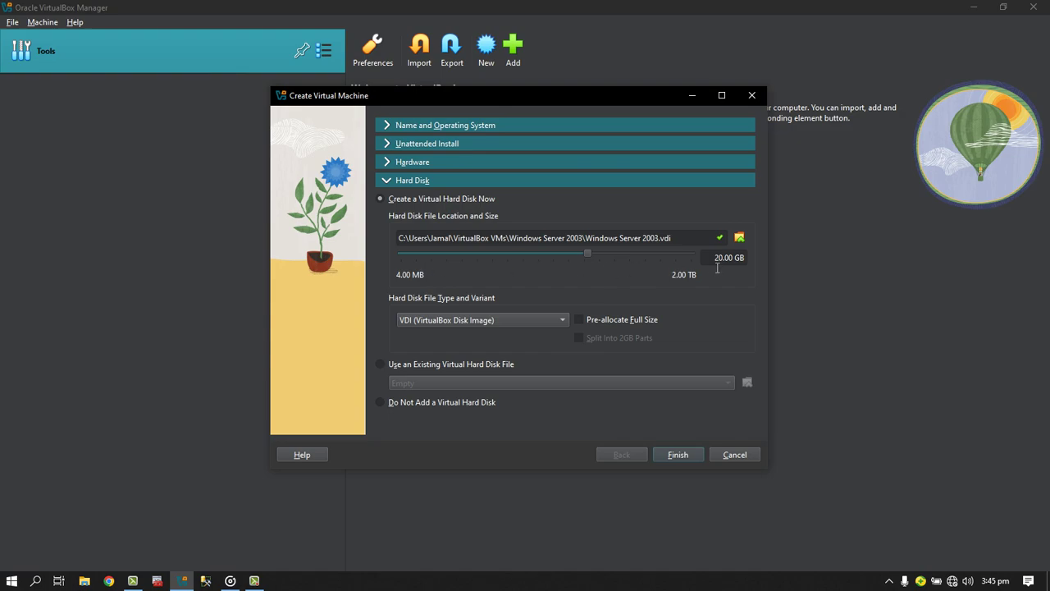
left_click_drag(724, 264, 715, 262)
type("10")
left_click(676, 455)
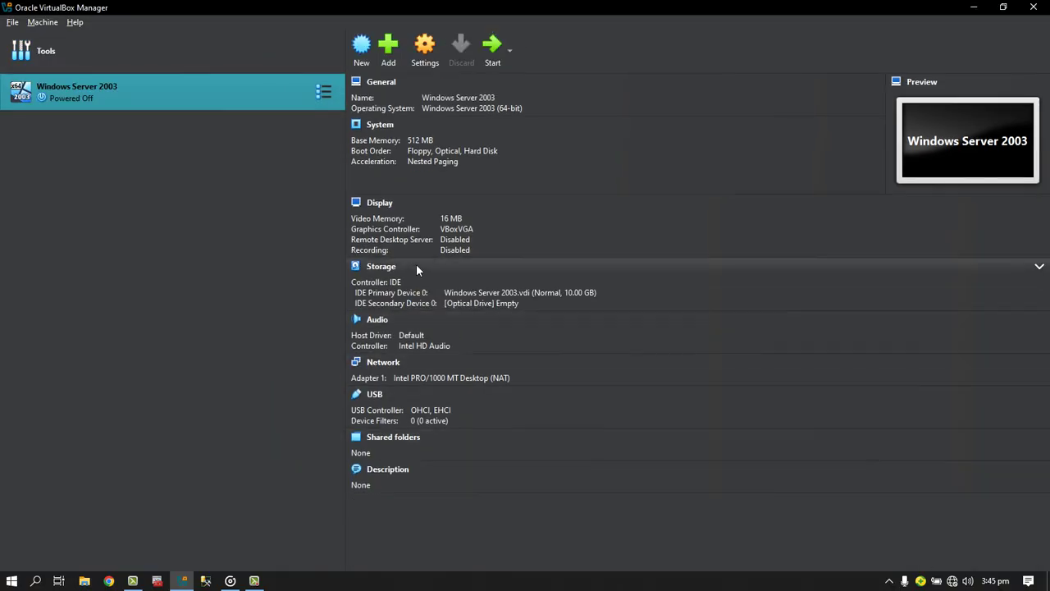
- Attach "Windows 2003 Server Enterprise SP2 R2.iso" from E:\OS\WINDOWS 2003 SERVER to the virtual machine's optical drive
left_click(471, 305)
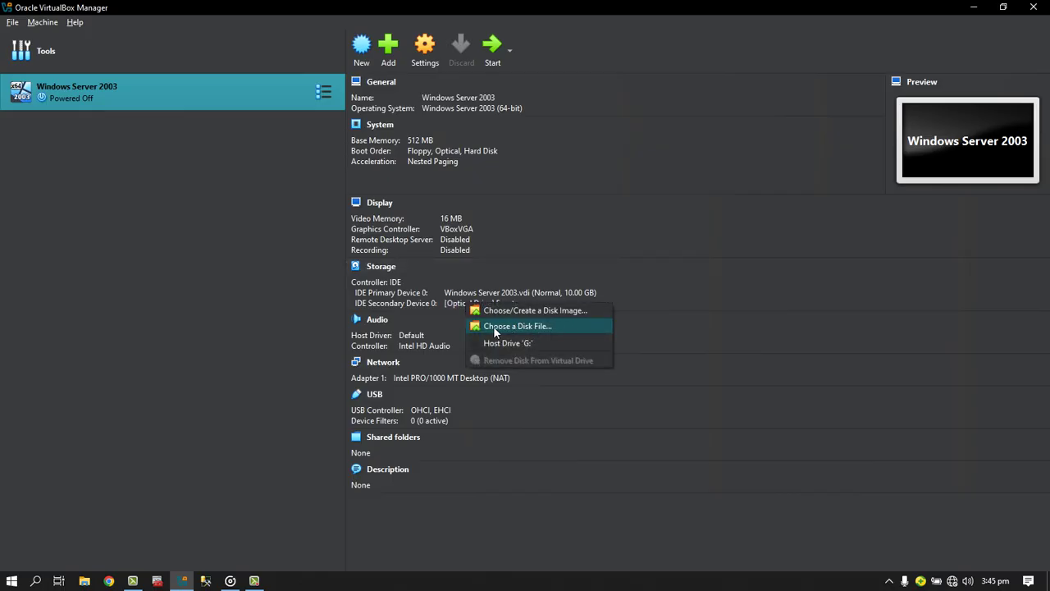
left_click(521, 325)
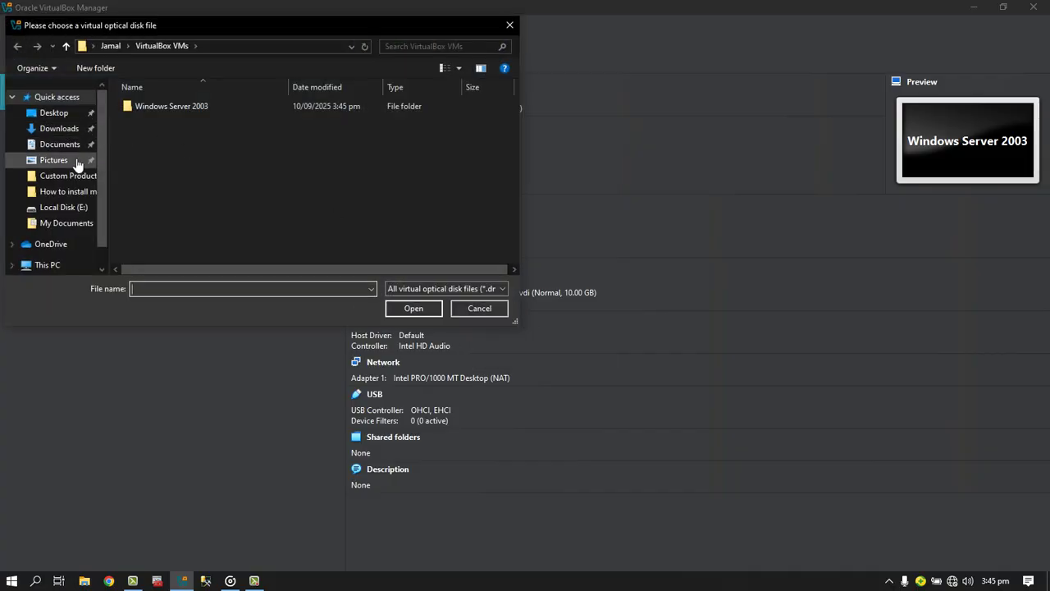
left_click(86, 207)
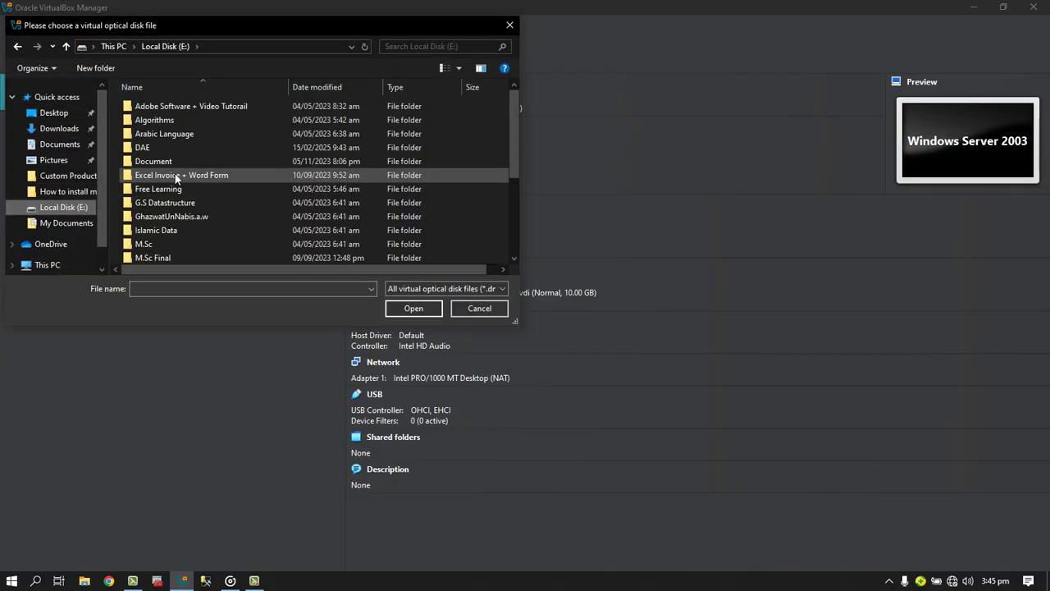
scroll(175, 179, "down", 3)
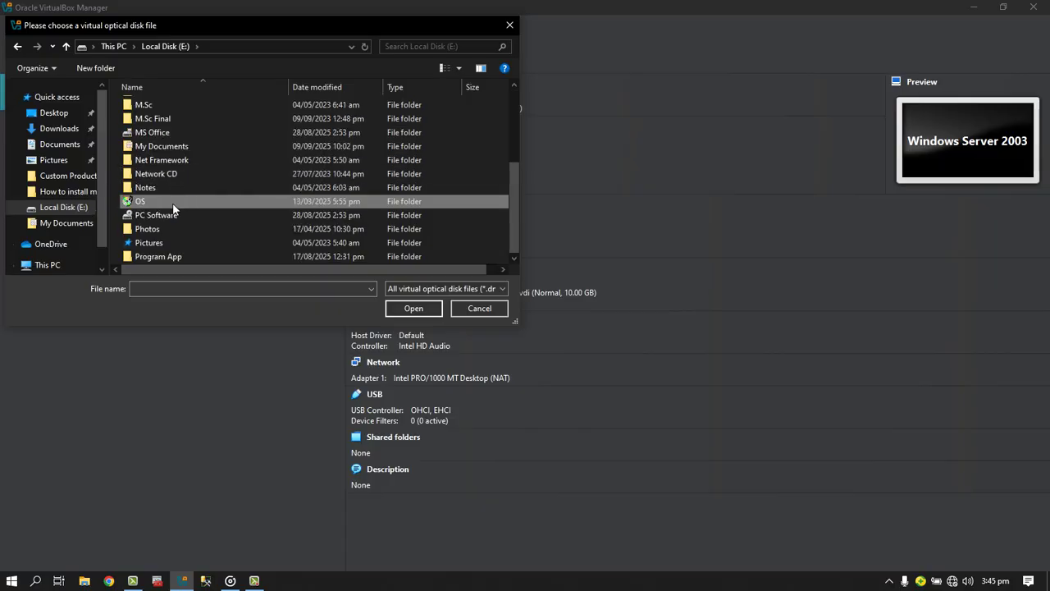
double_click(173, 202)
double_click(219, 175)
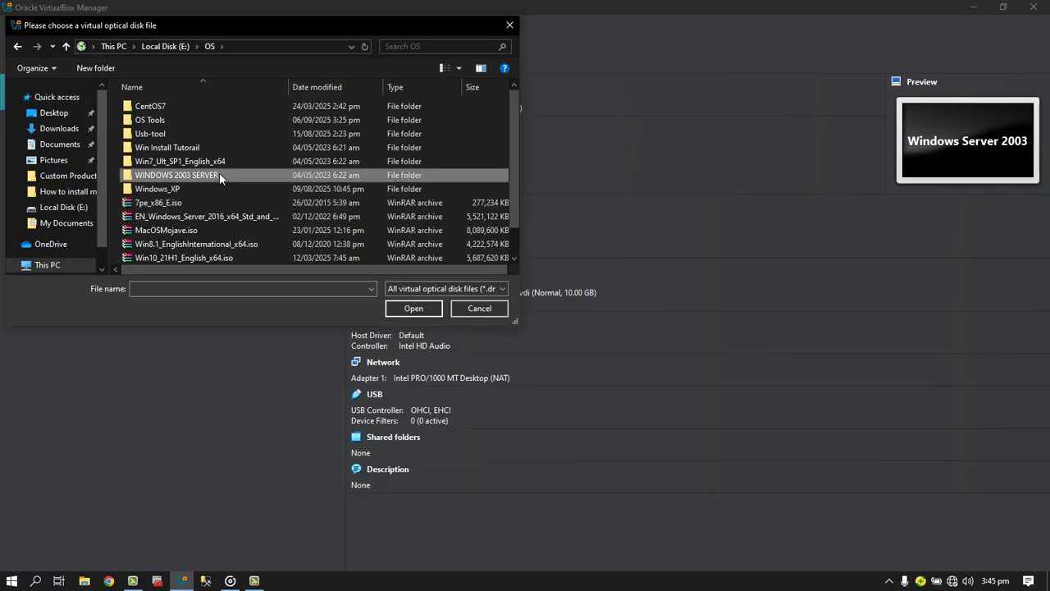
left_click(217, 112)
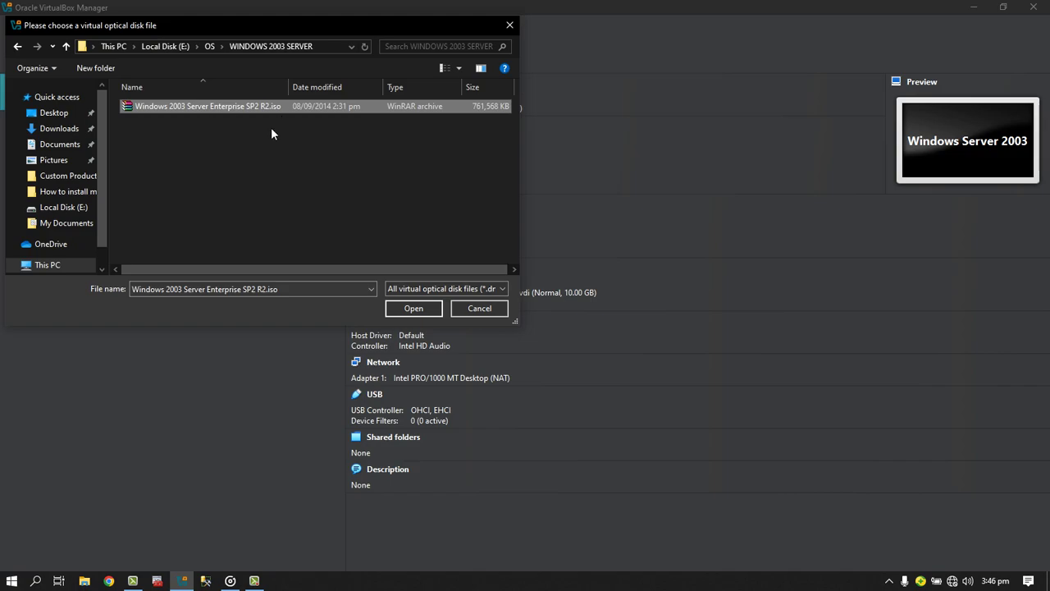
left_click(410, 308)
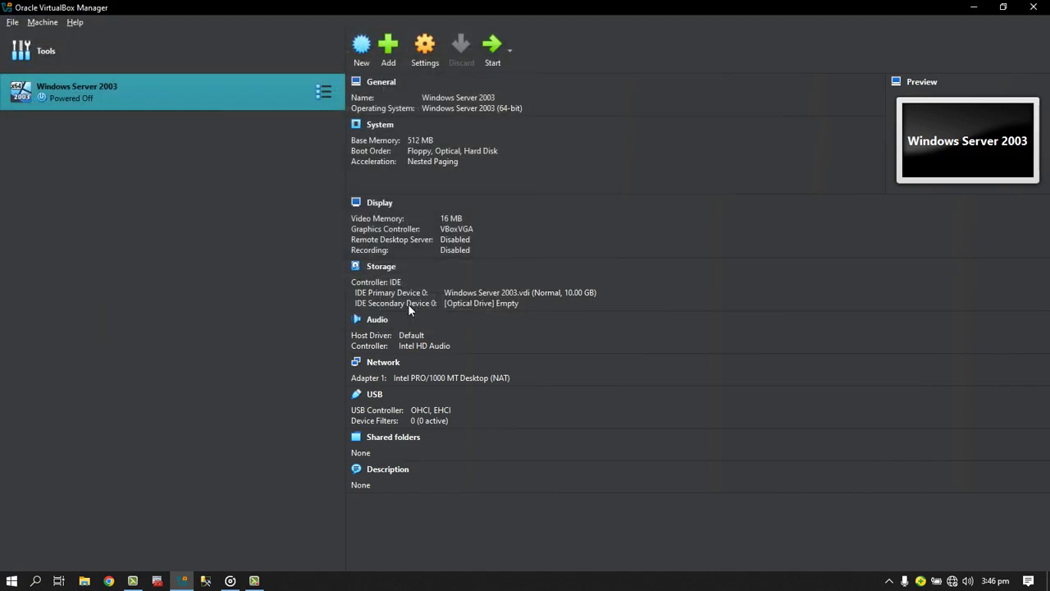
- Start the Windows Server 2003 virtual machine, dismiss the keyboard capture notice and maximize its window
left_click(510, 53)
left_click(531, 78)
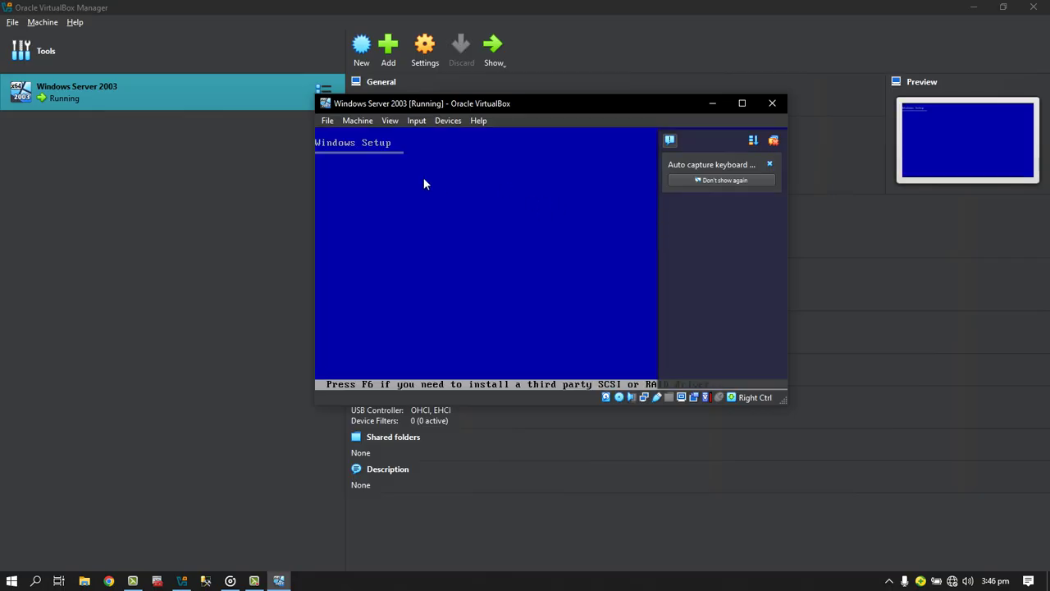
left_click(770, 164)
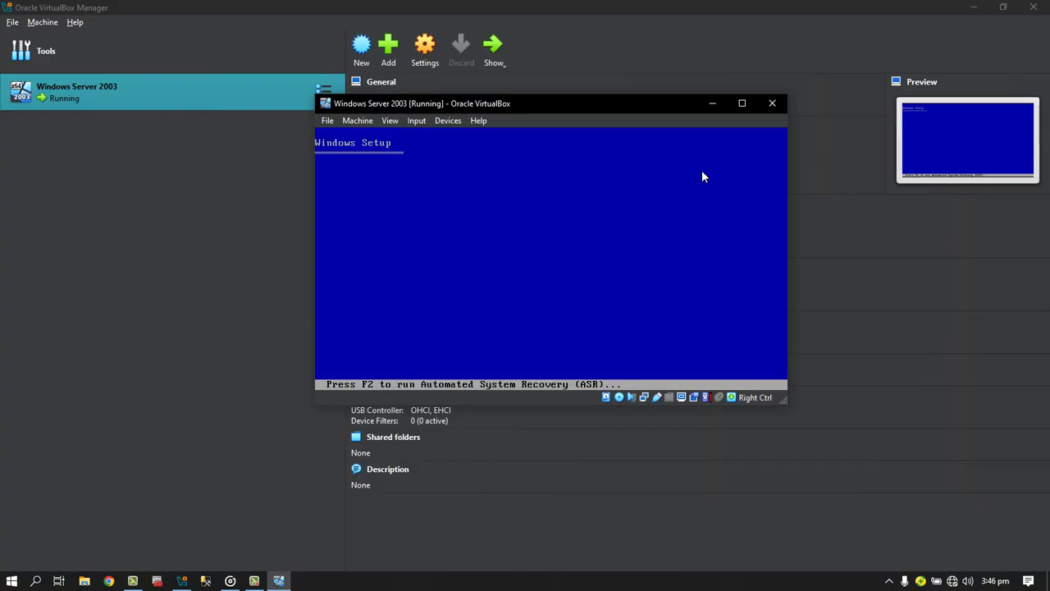
left_click(739, 107)
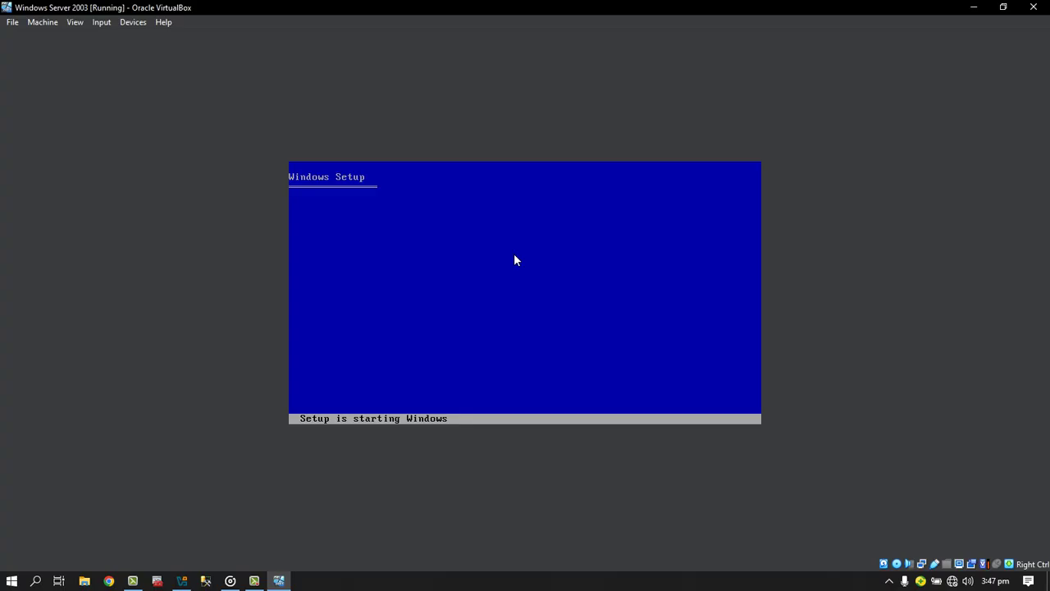
- Choose to set up Windows now and accept the Windows licensing agreement
left_click(515, 254)
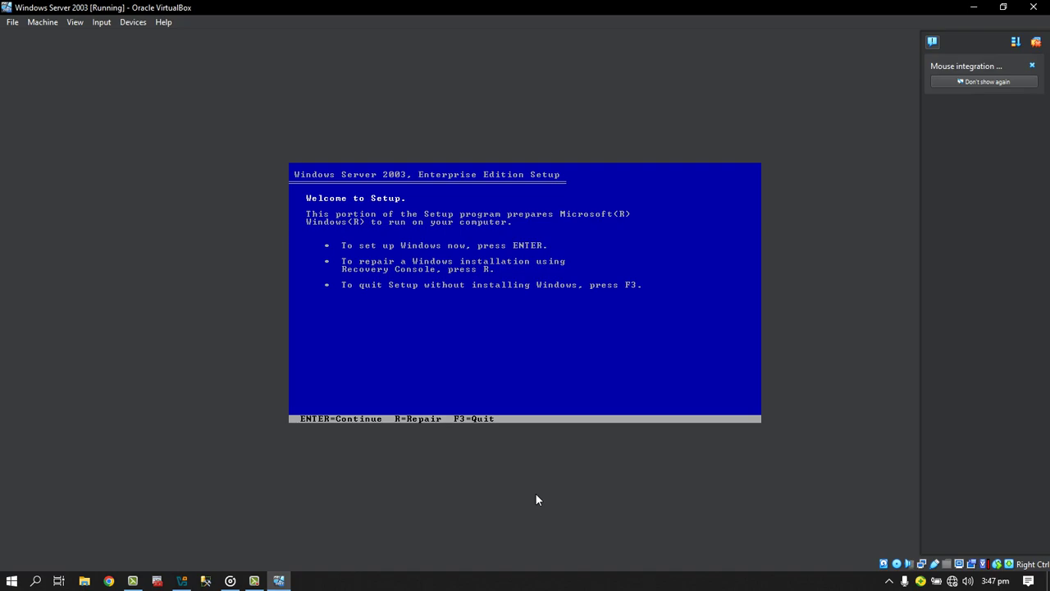
key("Return")
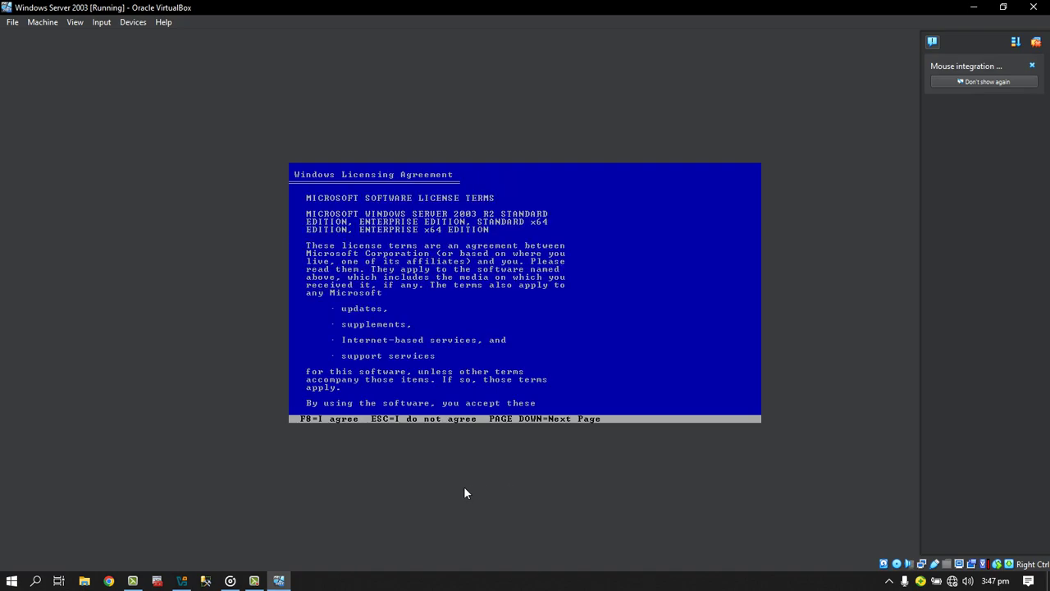
key("F8")
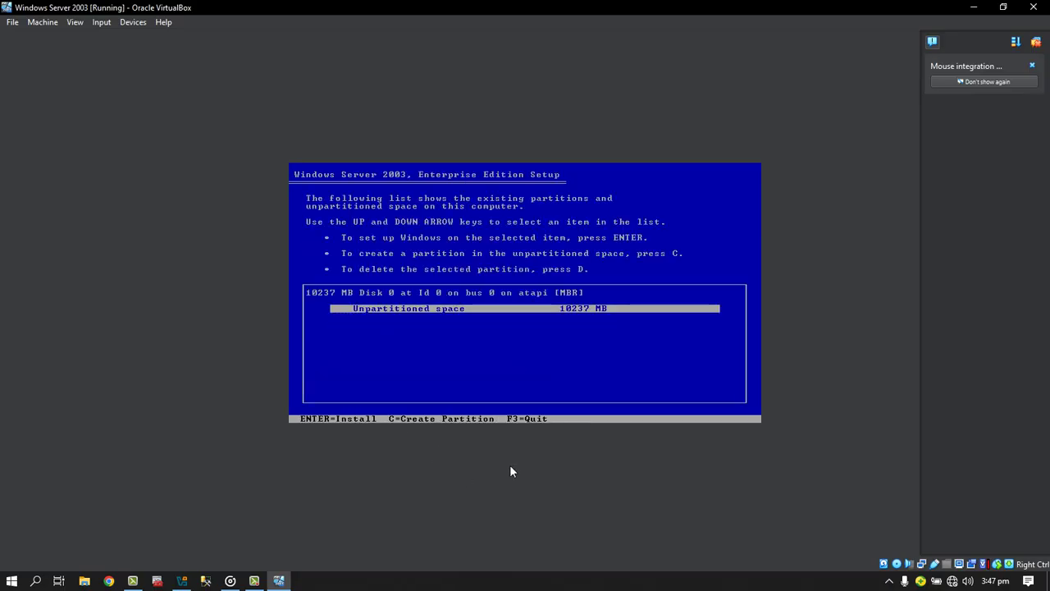
- Create a first partition of about 7000 MB in the disk's unpartitioned space
key("c")
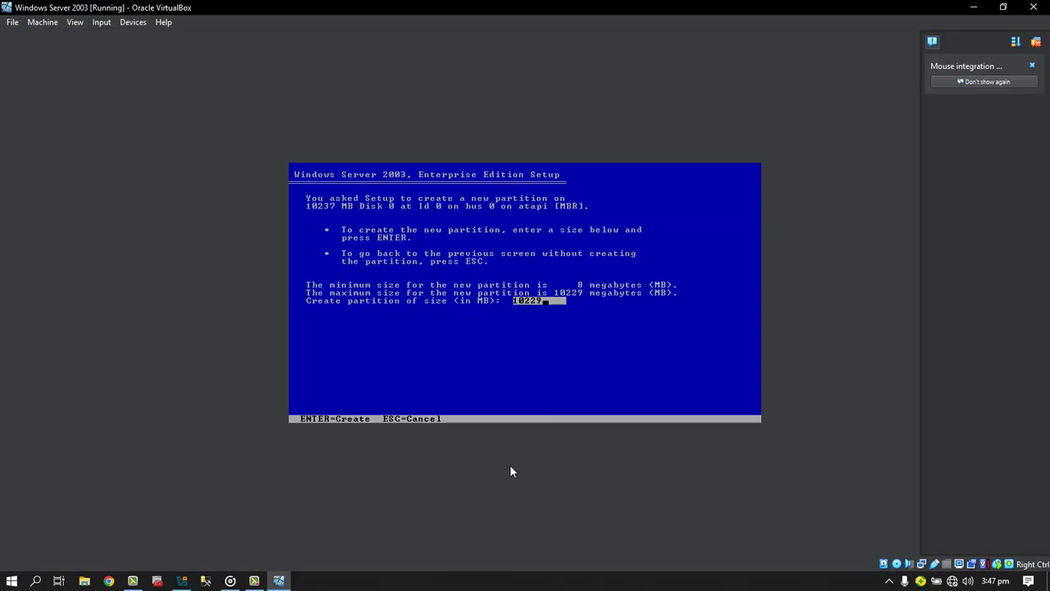
key("BackSpace")
key("BackSpace")
key("BackSpace")
key("BackSpace")
key("BackSpace")
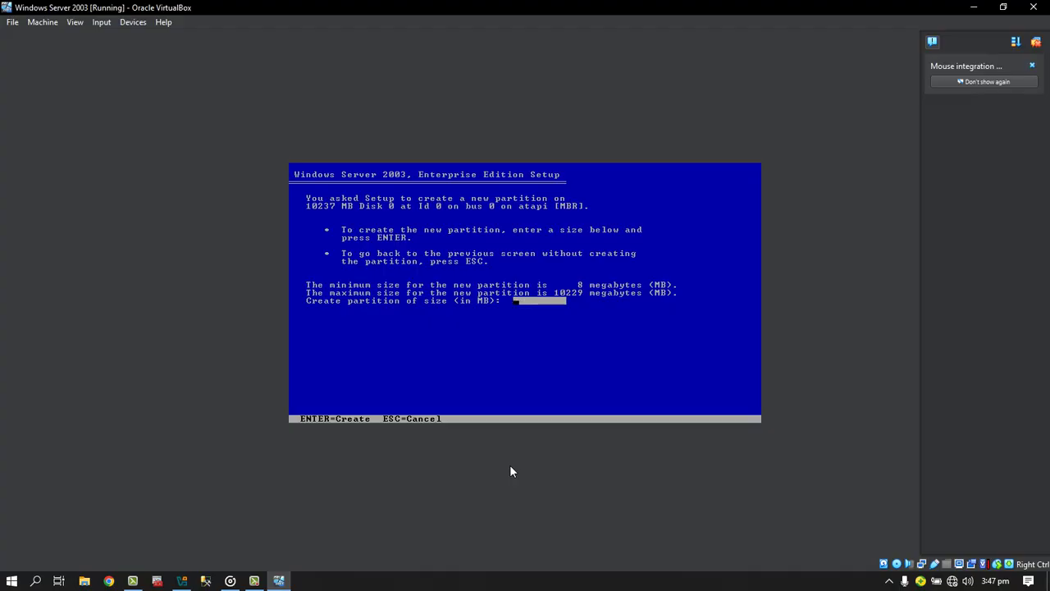
type("4")
type("000")
key("Return")
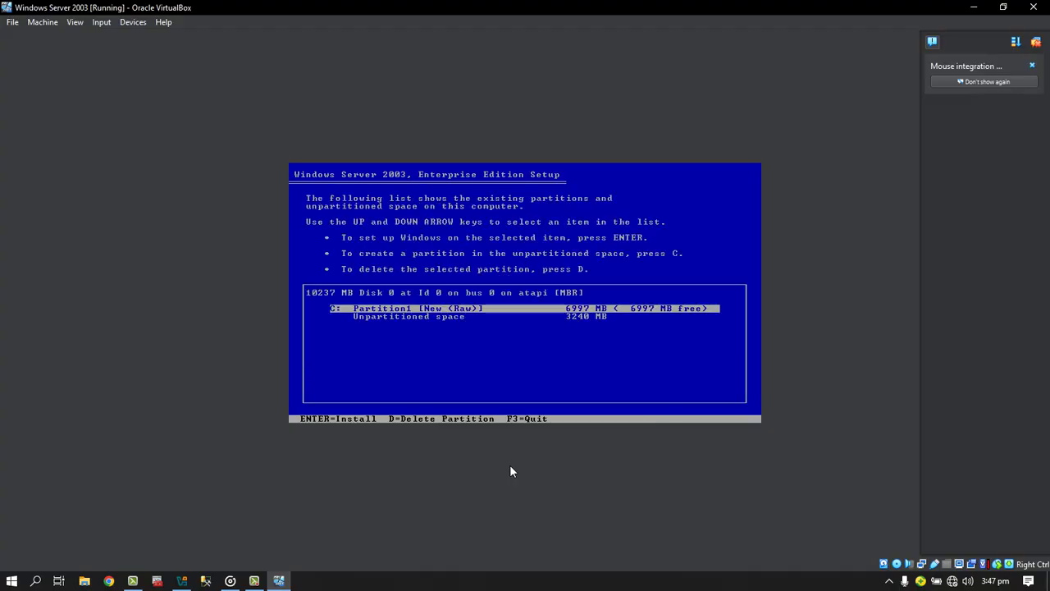
- Create a second partition of 3232 MB from the remaining unpartitioned space
key("Down")
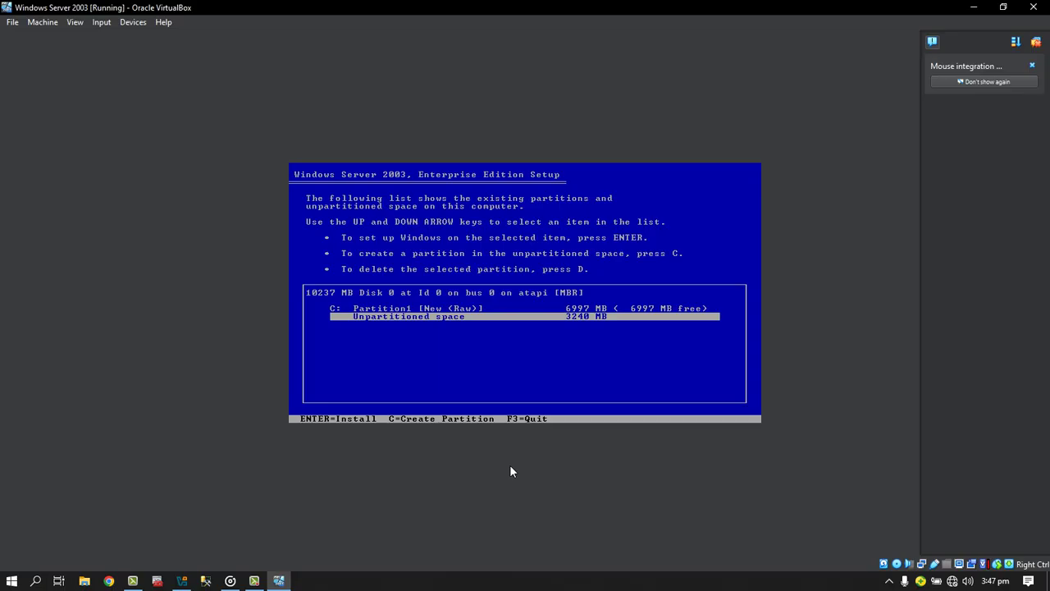
key("c")
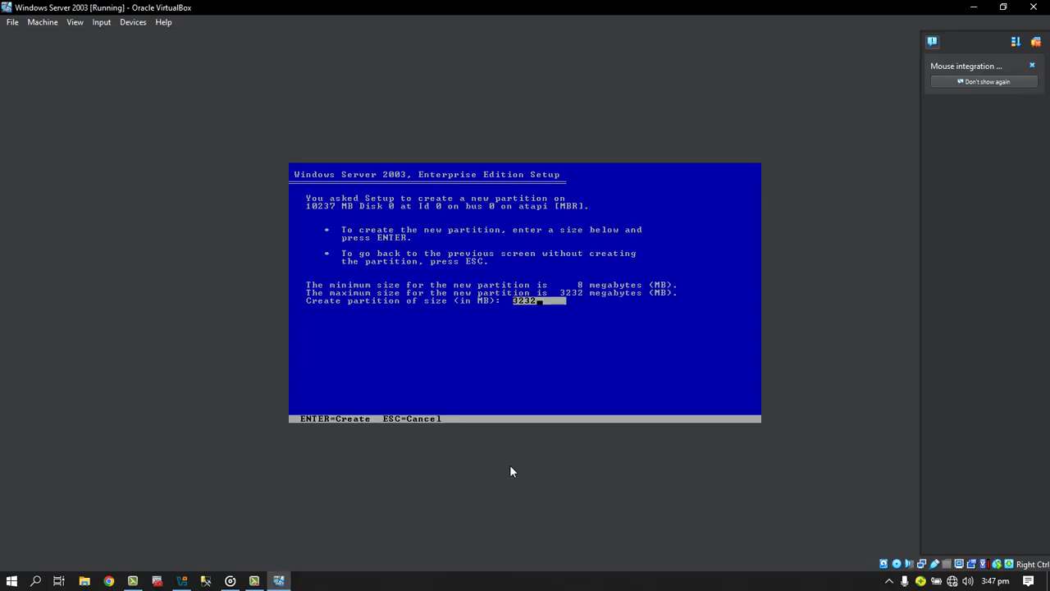
key("Return")
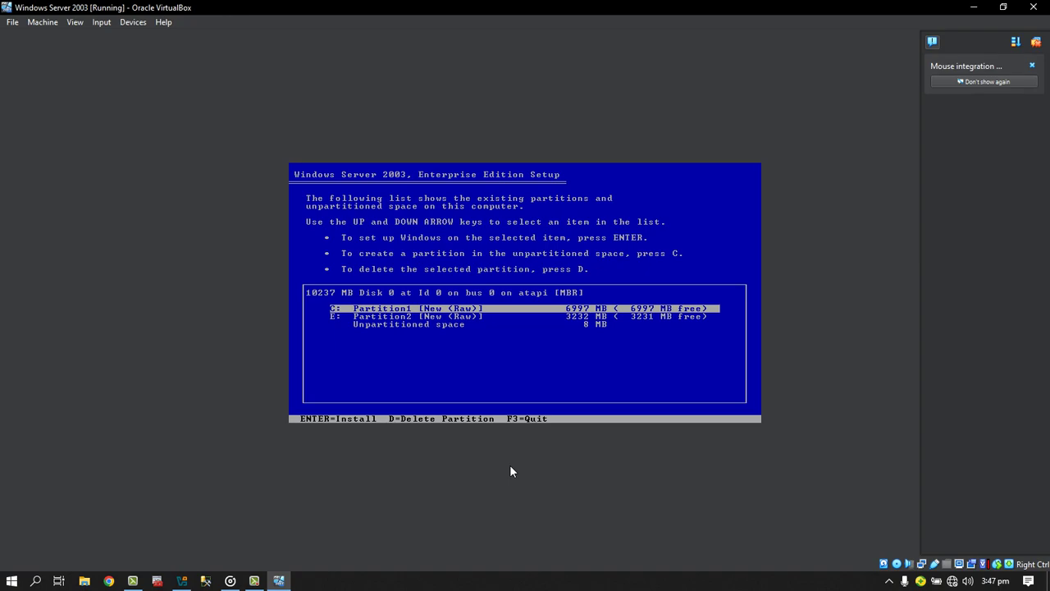
- Install Windows on partition C: with a full NTFS format, and restart the virtual machine once the files are copied
key("Return")
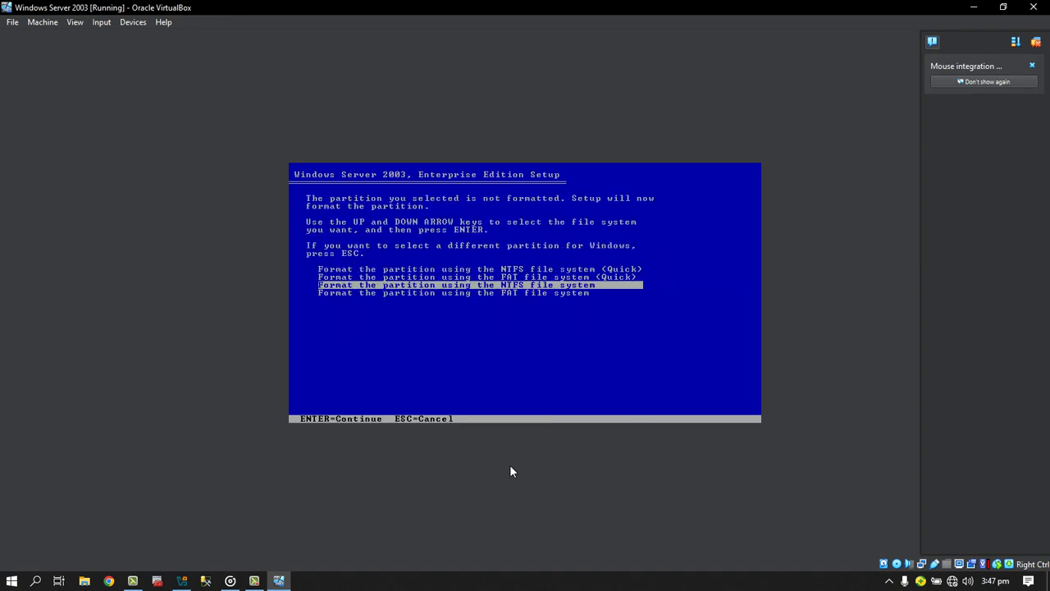
key("Return")
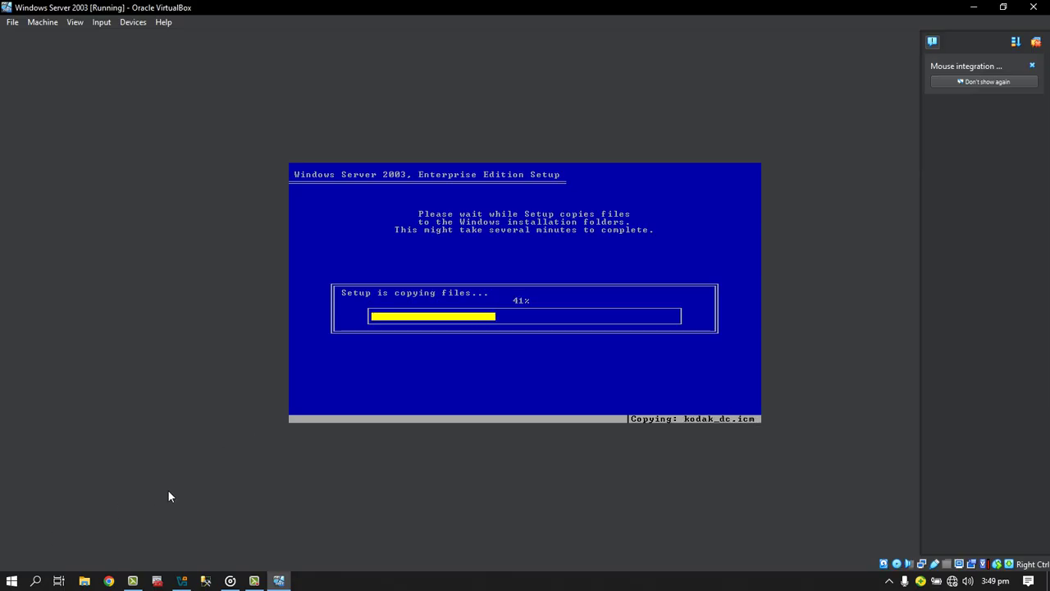
left_click(1032, 65)
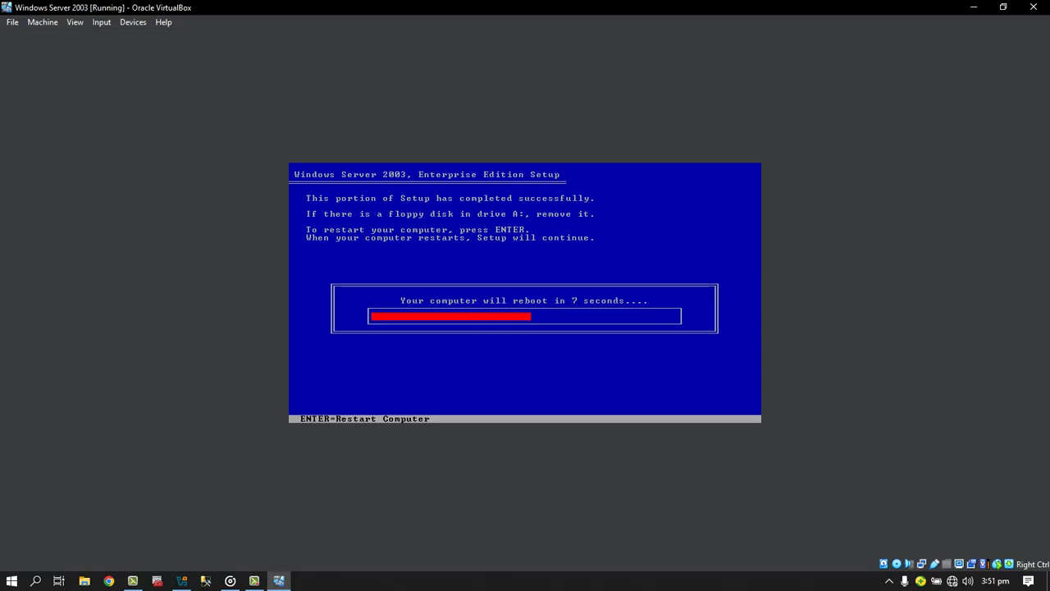
key("Return")
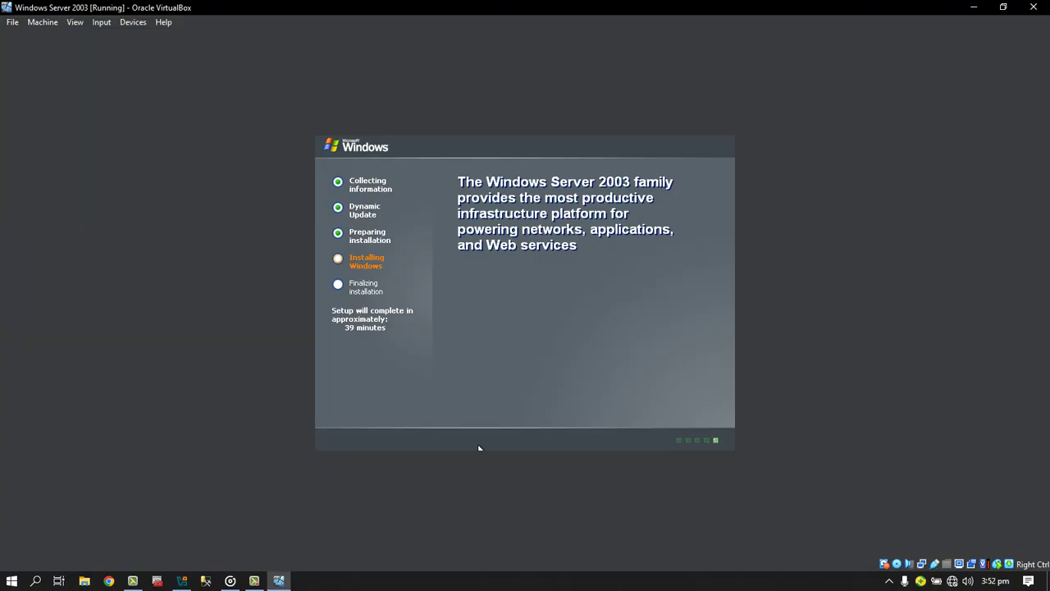
mouse_move(253, 581)
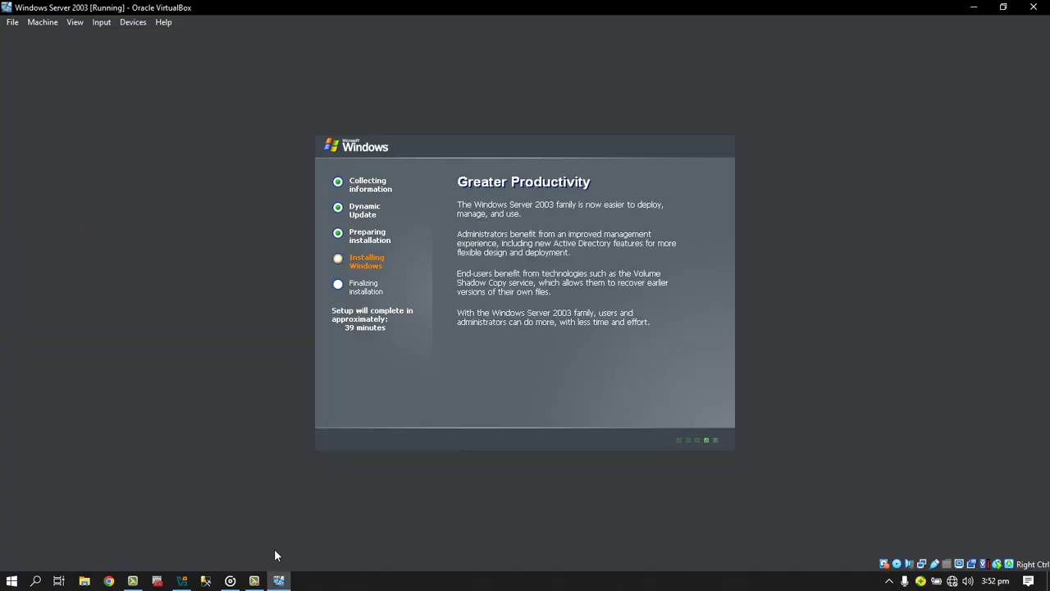
left_click(254, 581)
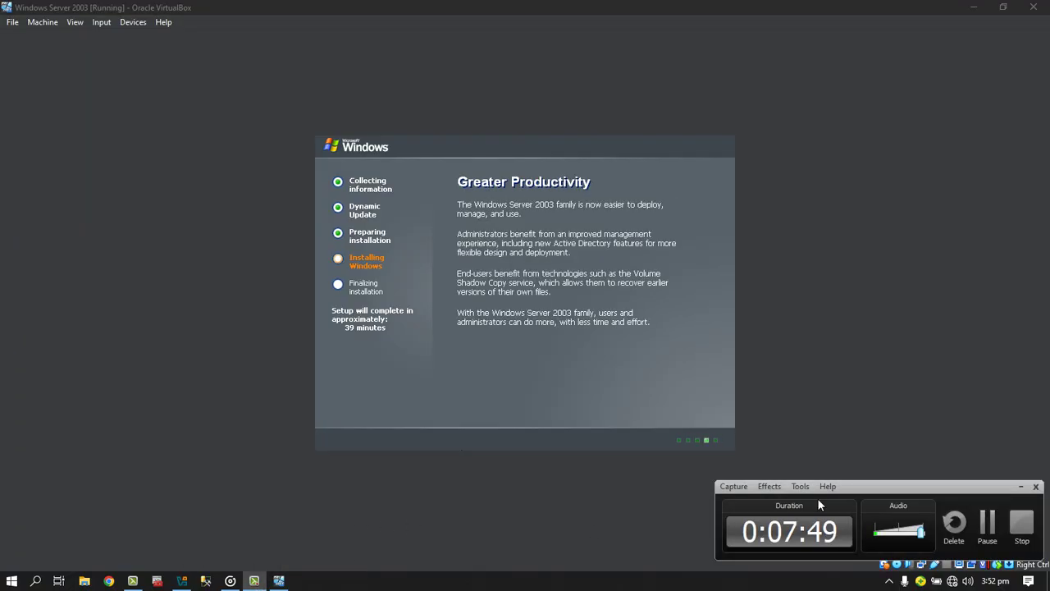
left_click(987, 525)
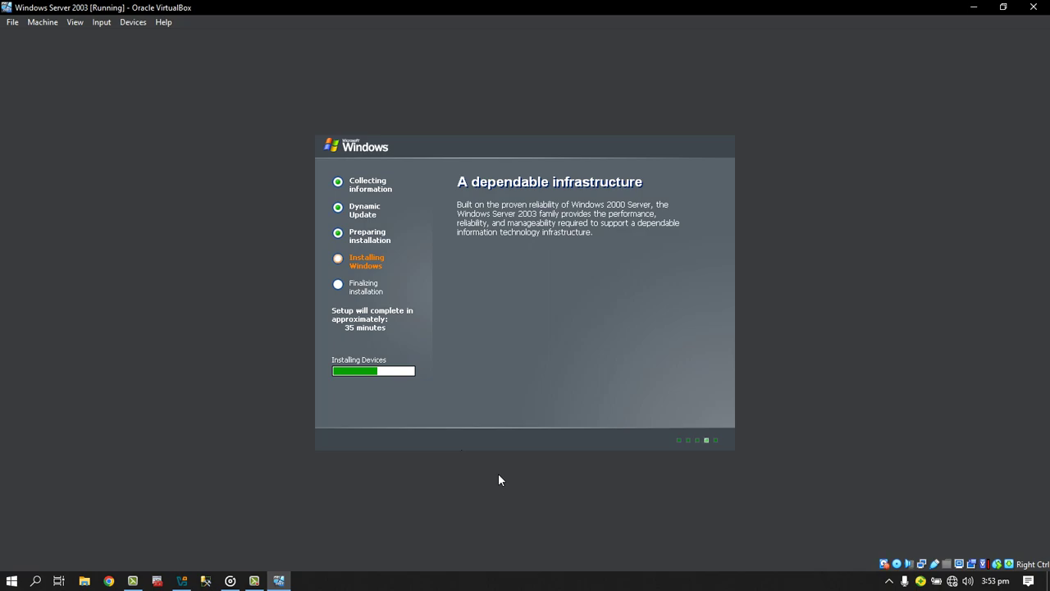
mouse_move(263, 580)
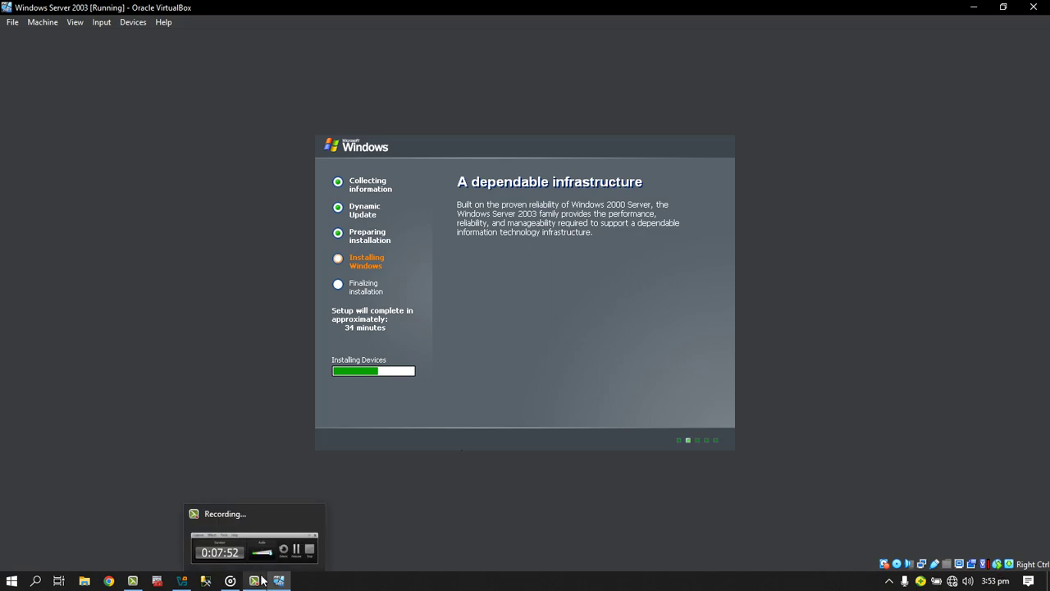
left_click(263, 580)
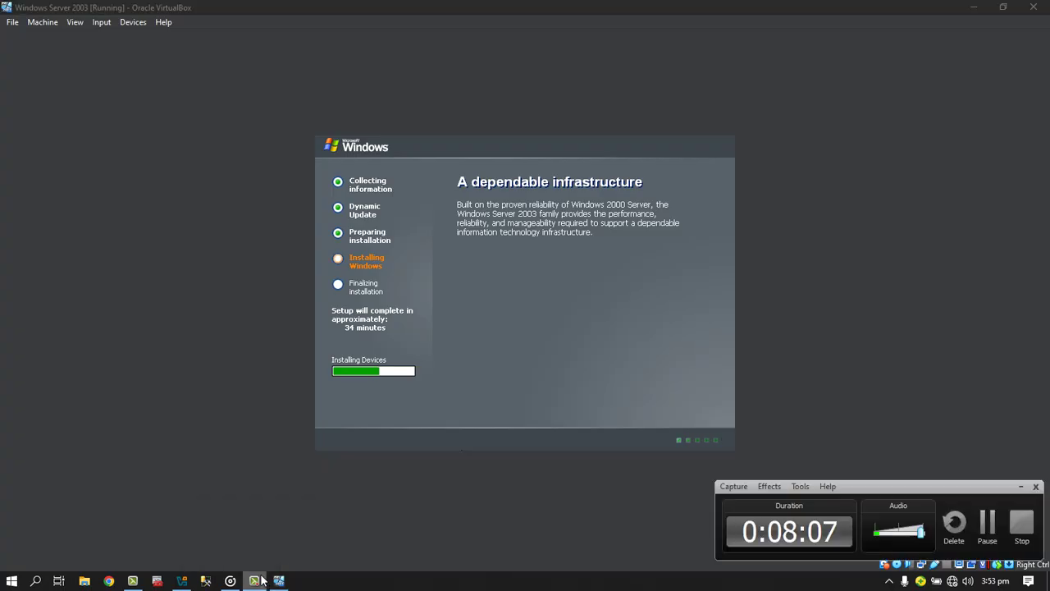
left_click(261, 579)
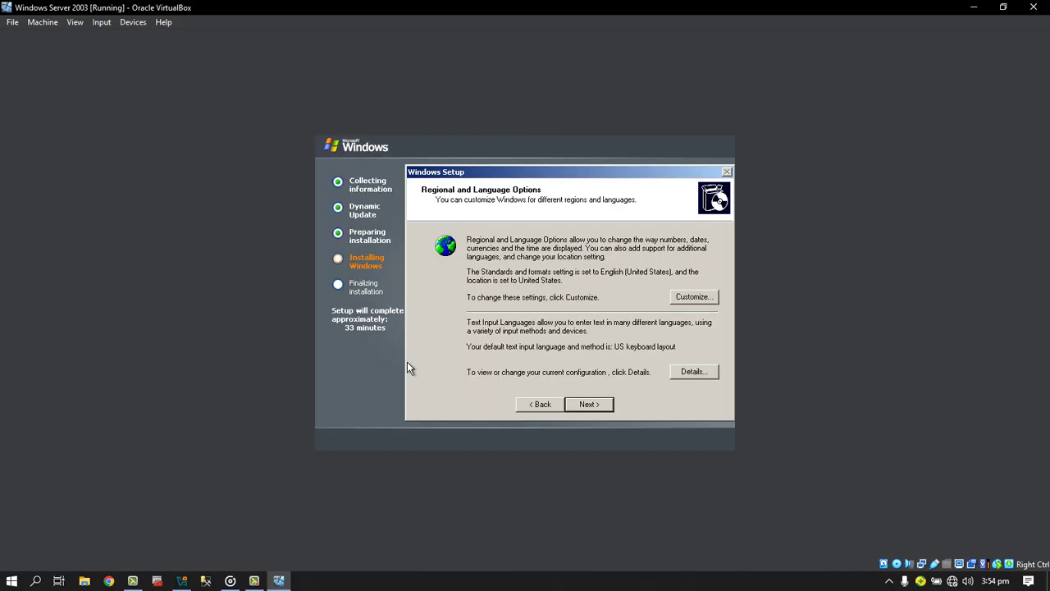
- Accept the default regional and language options in Windows Setup
left_click(577, 406)
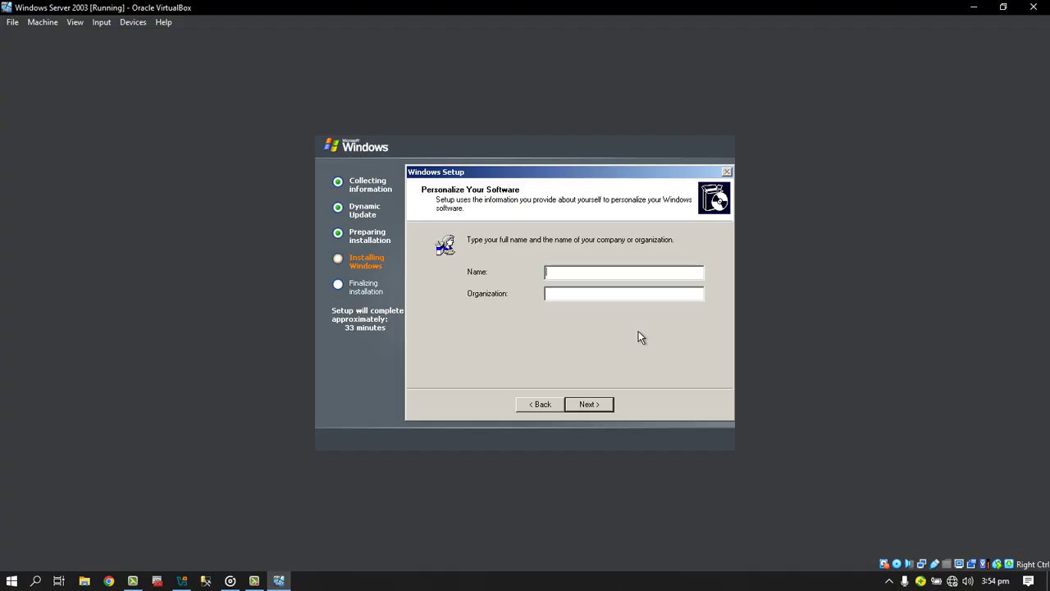
- Enter the owner's name for the software and keep Per server licensing with 5 concurrent connections
type("Jan")
left_click(604, 404)
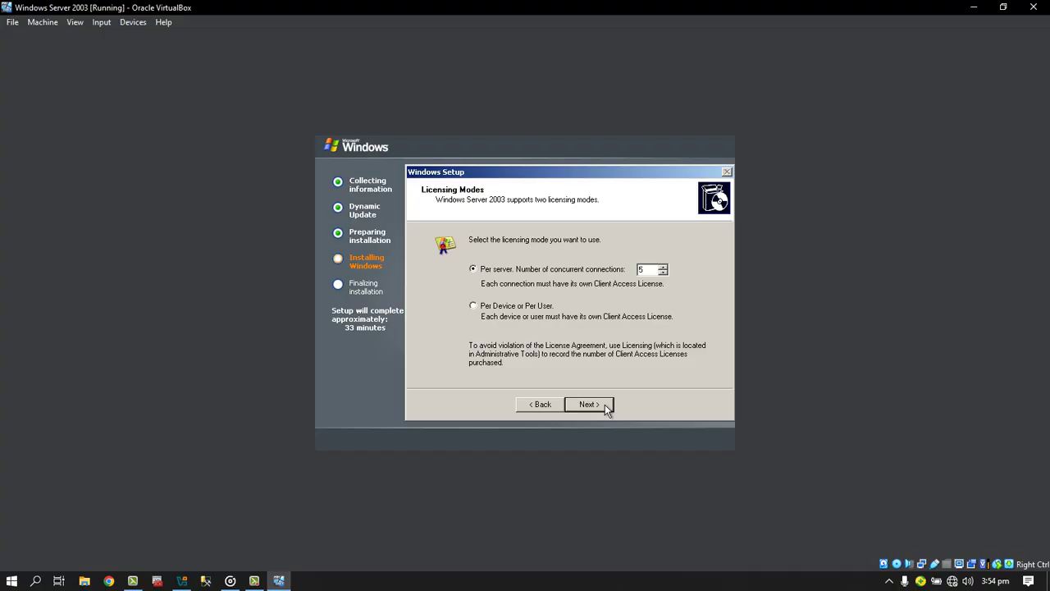
left_click(605, 403)
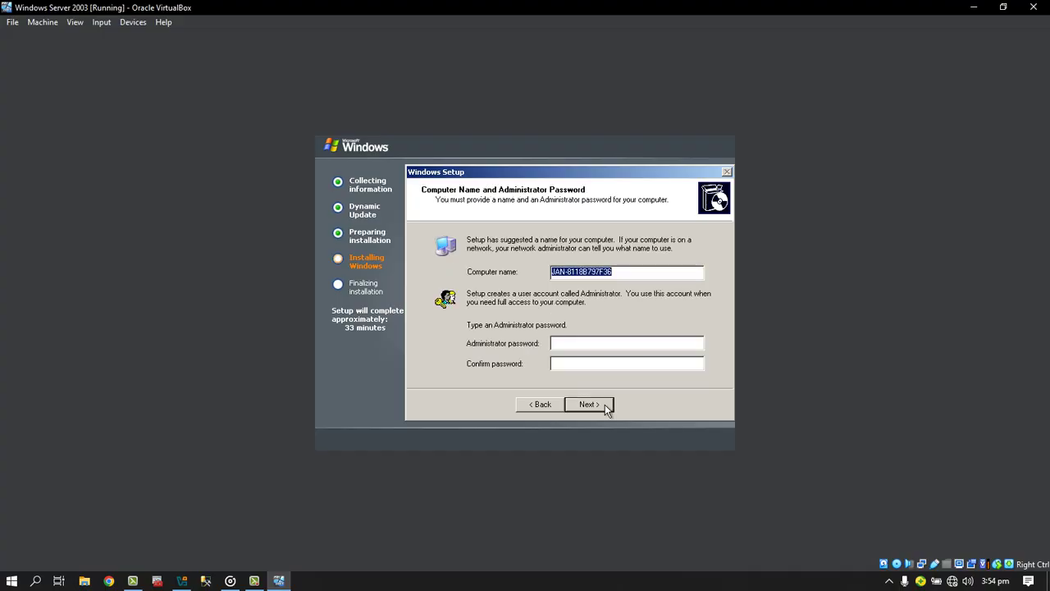
- Shorten the suggested computer name to the part before the hyphen and continue without setting an Administrator password
left_click(648, 274)
key("BackSpace")
key("BackSpace")
key("BackSpace")
key("BackSpace")
key("BackSpace")
key("BackSpace")
key("BackSpace")
key("BackSpace")
key("BackSpace")
key("BackSpace")
key("BackSpace")
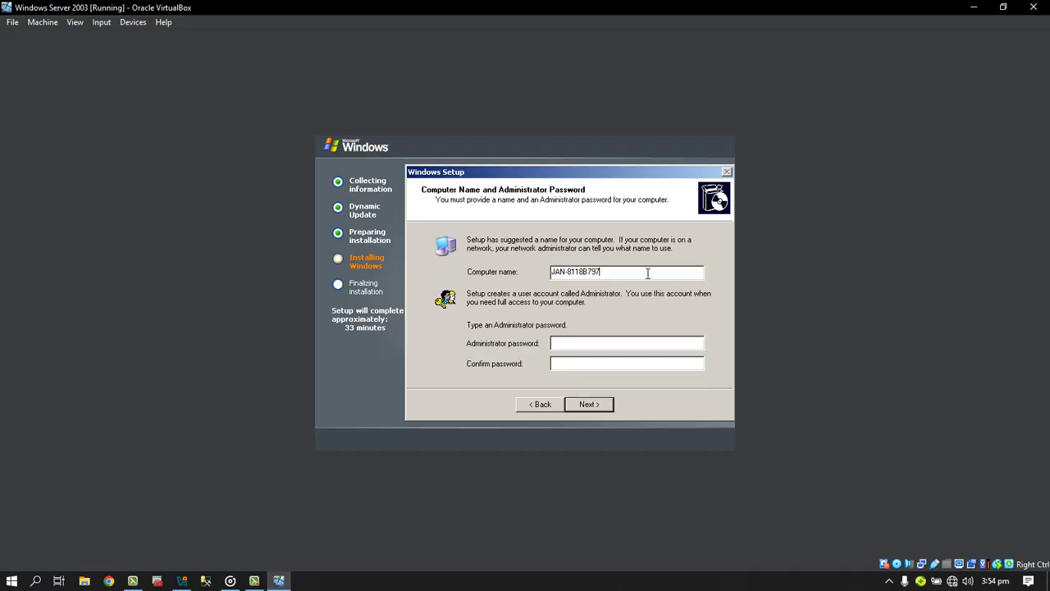
key("BackSpace")
left_click(588, 406)
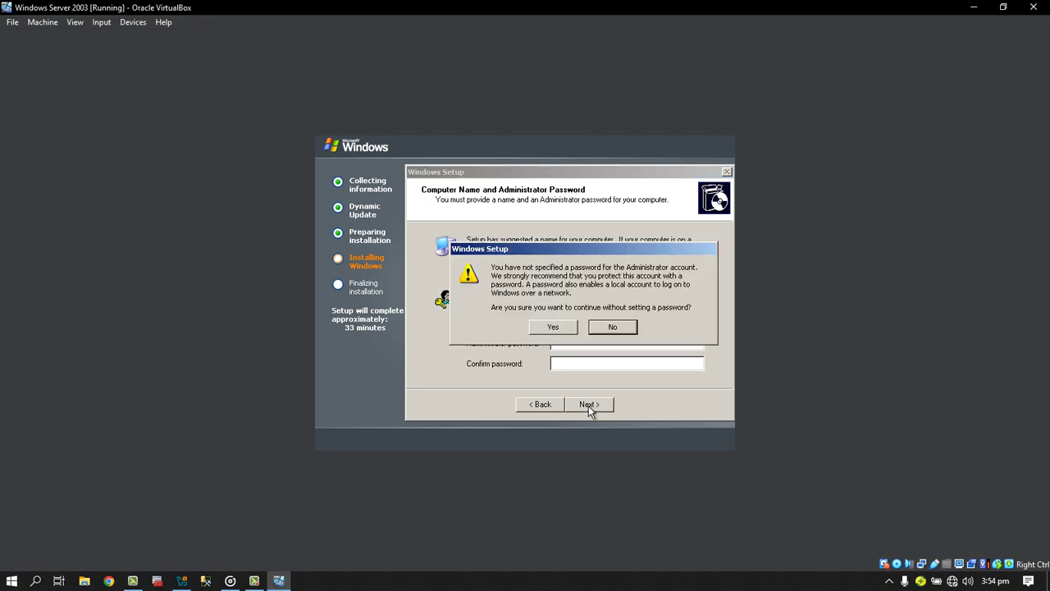
left_click(564, 332)
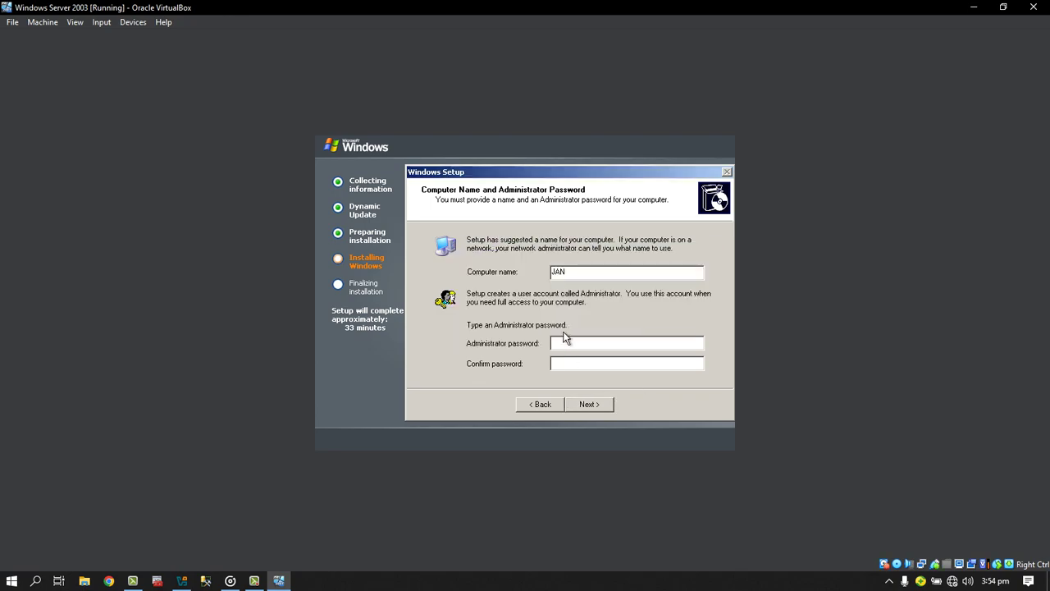
- Proceed to the networking settings, accept Typical settings, and keep the computer in the workgroup WORKGROUP without a domain
left_click(589, 408)
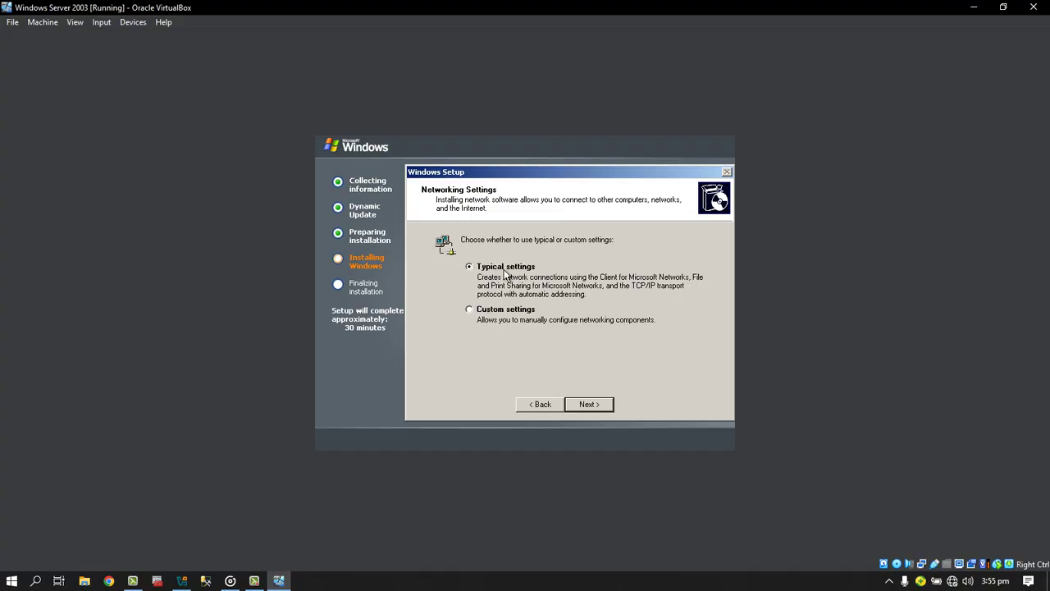
left_click(582, 408)
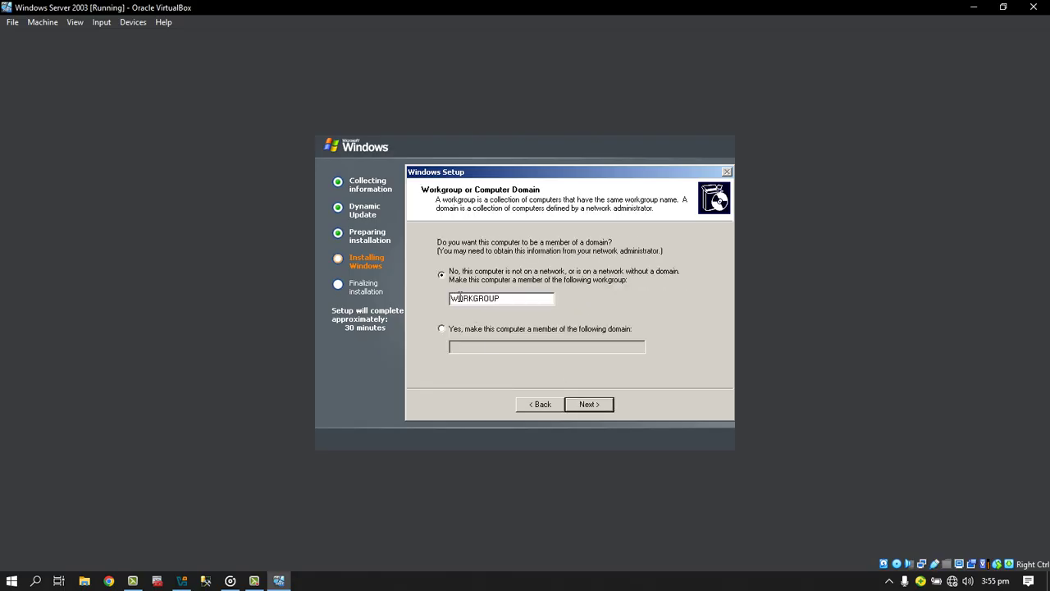
left_click(572, 405)
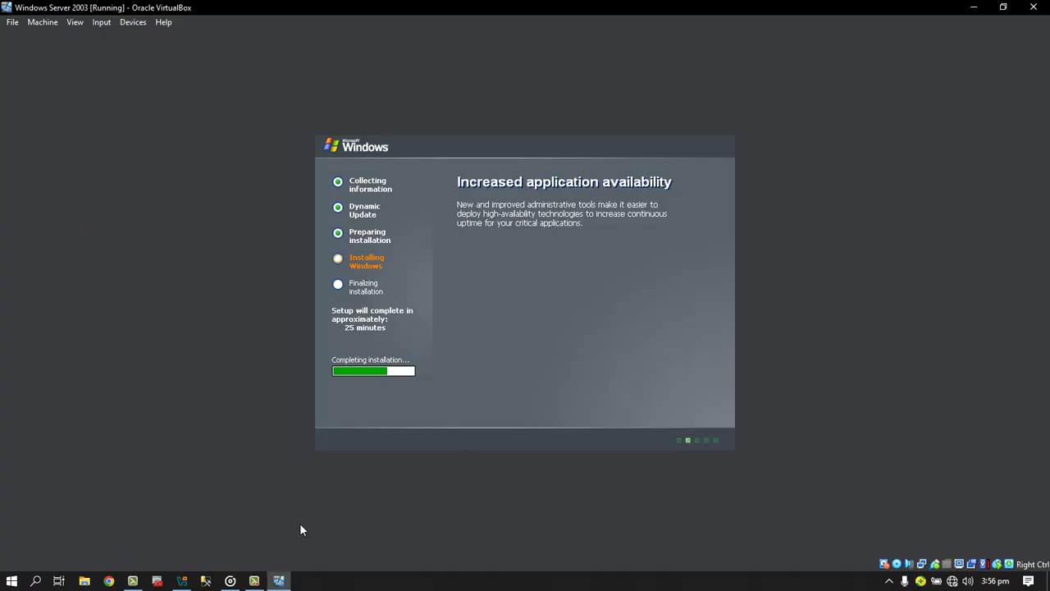
mouse_move(256, 585)
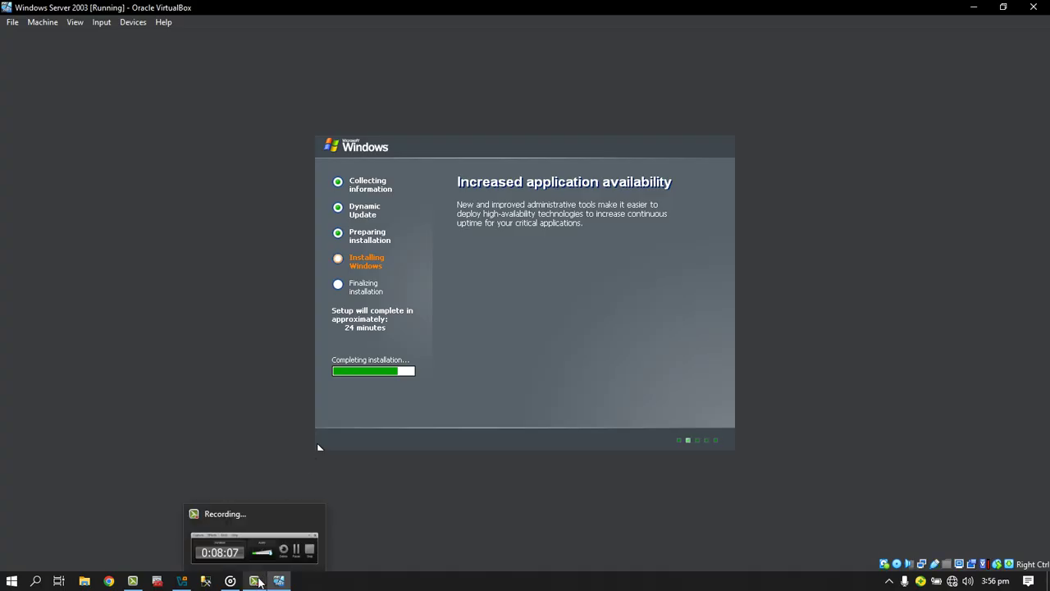
left_click(257, 581)
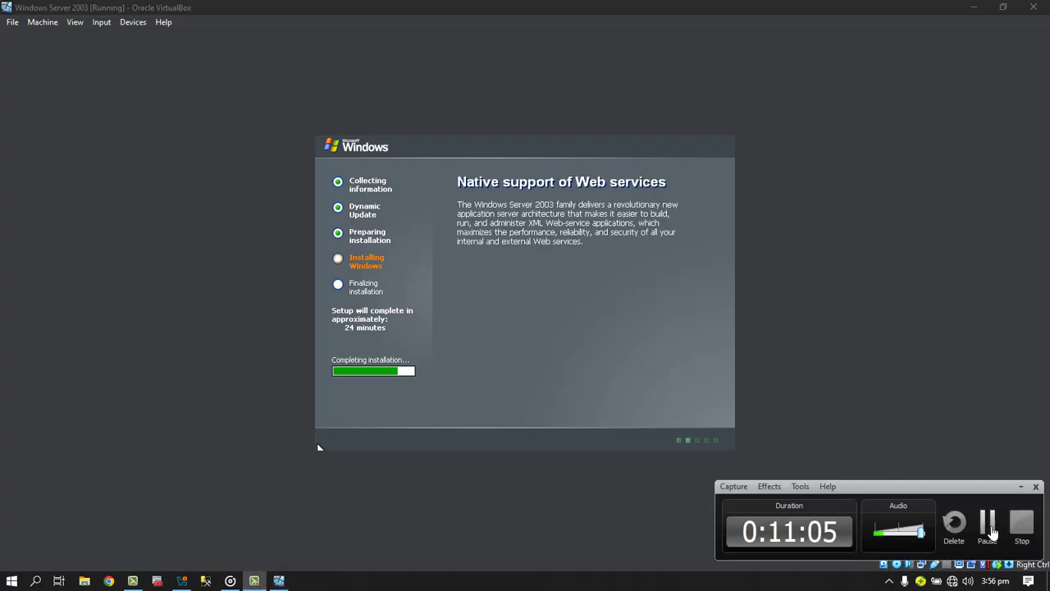
left_click(991, 532)
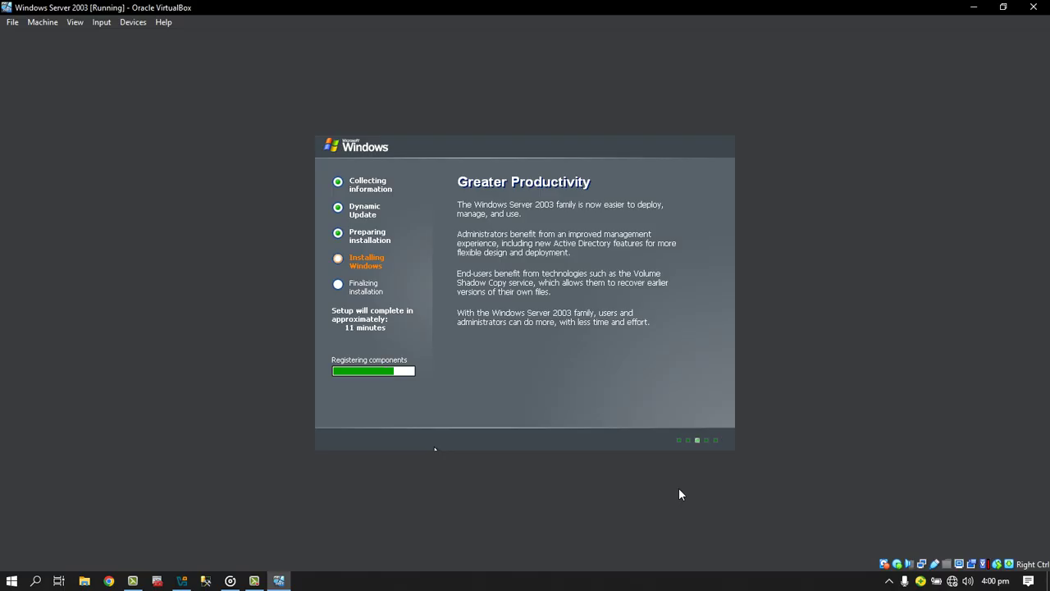
left_click(257, 584)
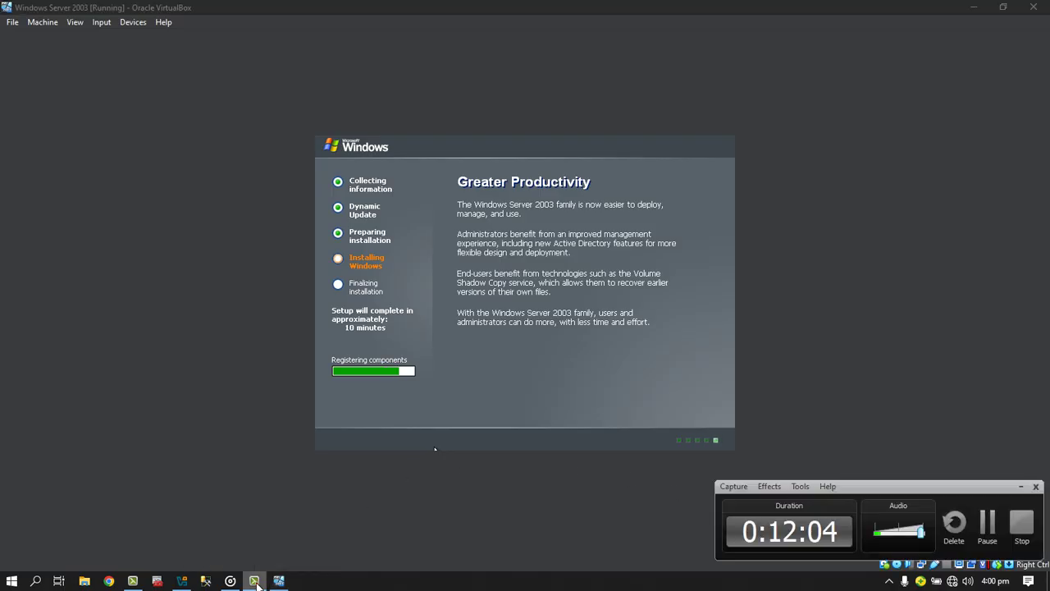
left_click(993, 531)
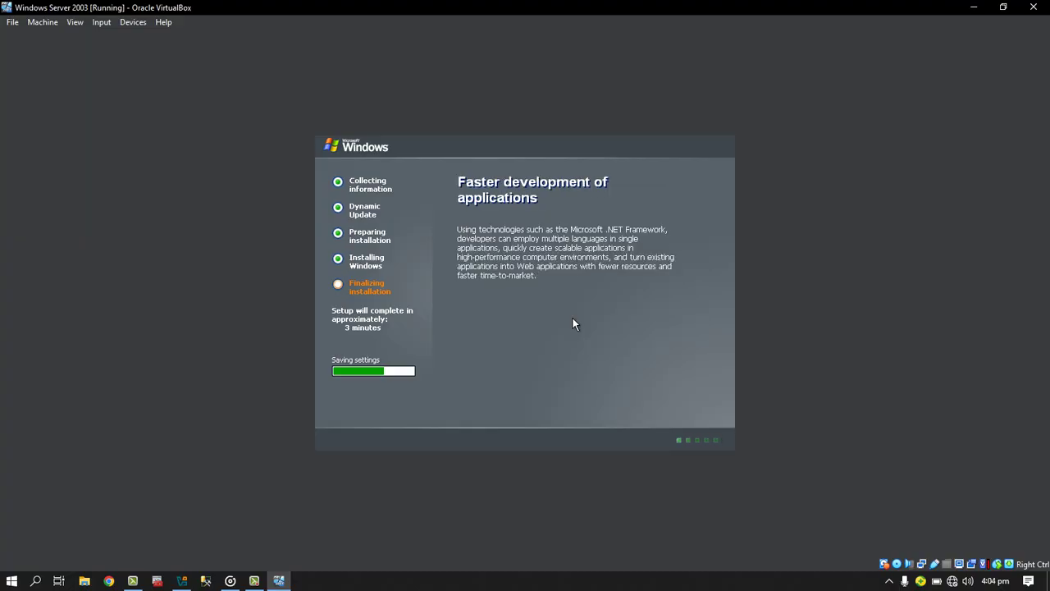
left_click(254, 578)
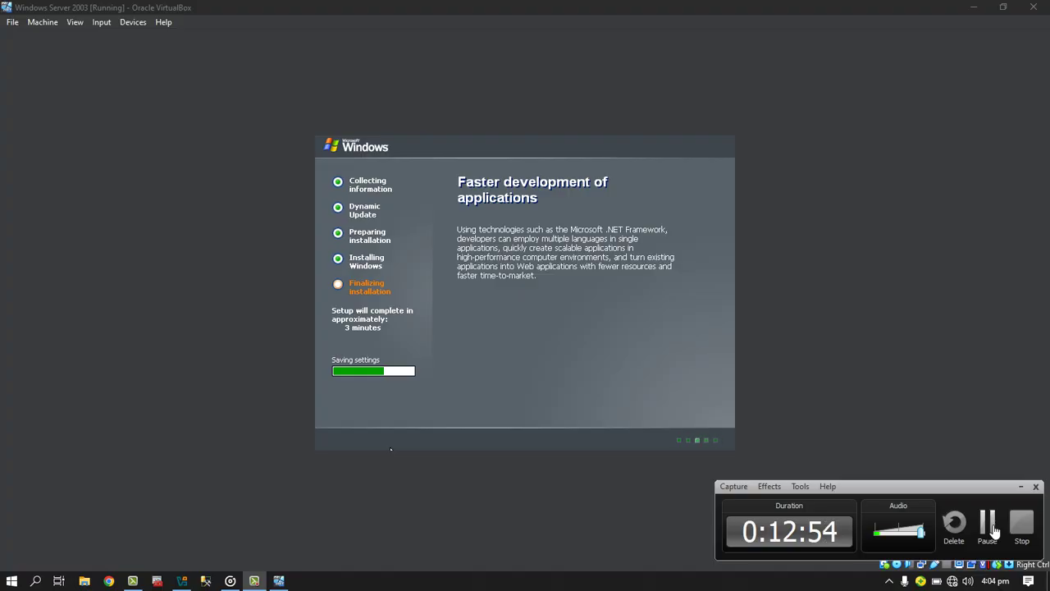
left_click(1017, 487)
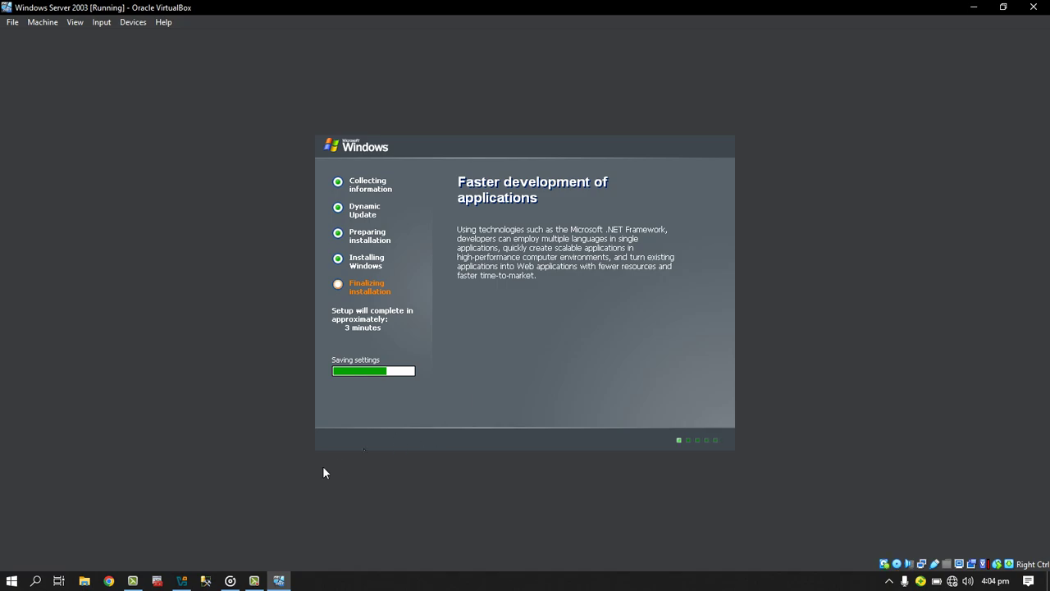
left_click(254, 580)
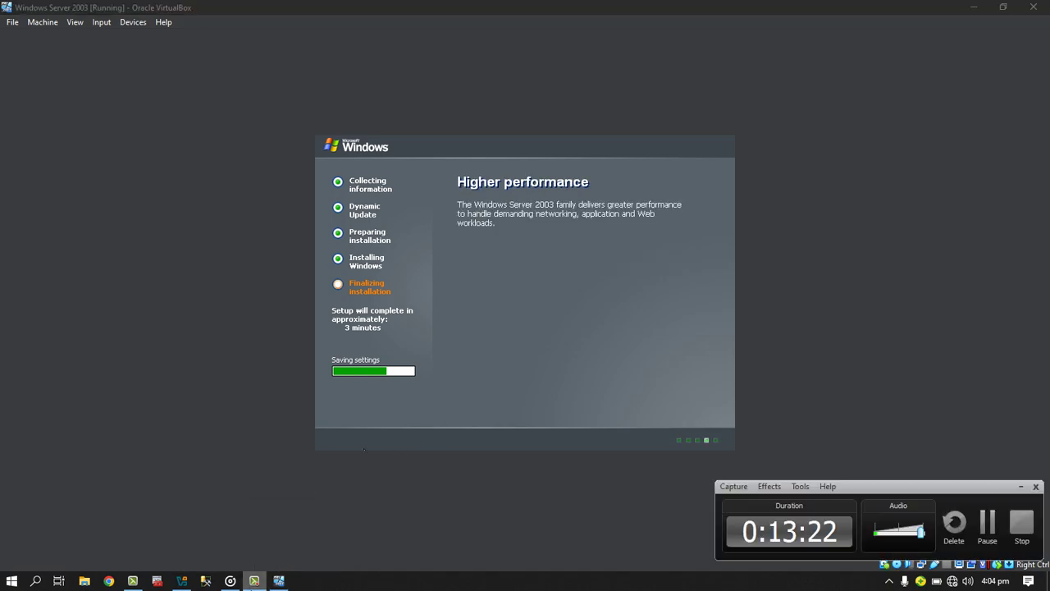
left_click(1021, 488)
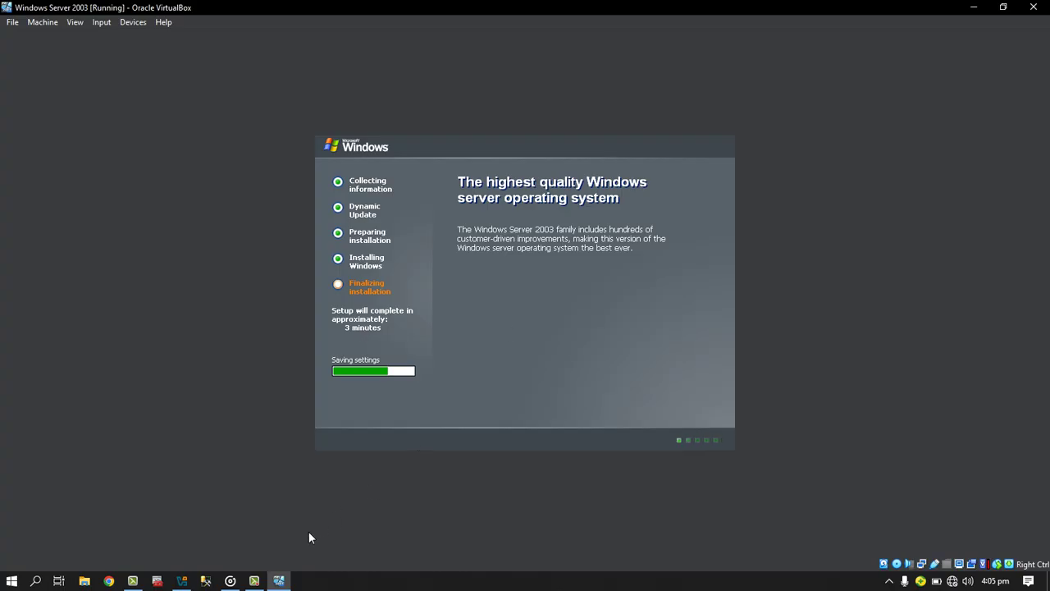
mouse_move(256, 584)
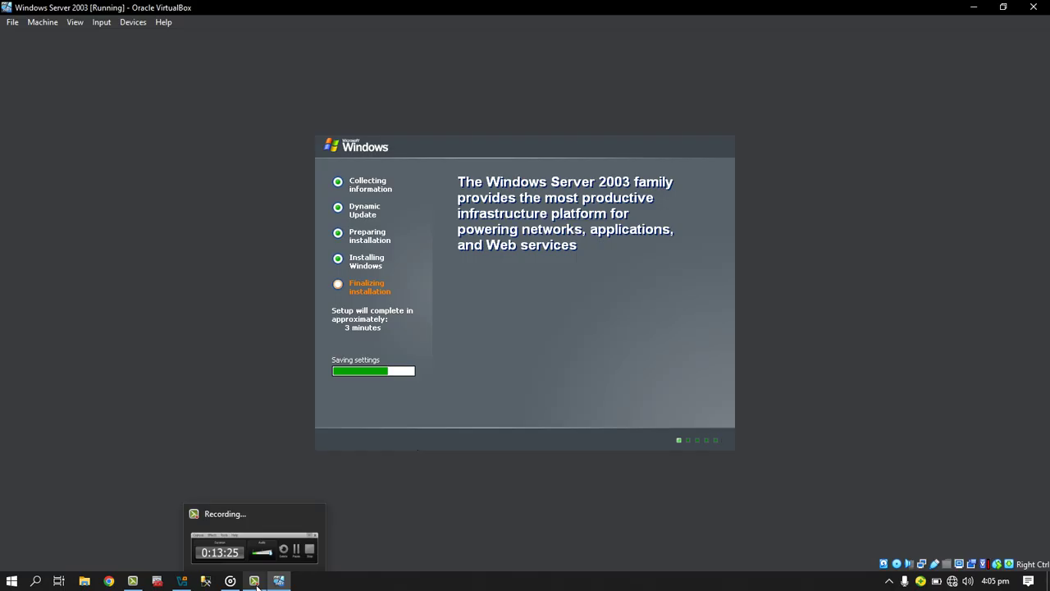
left_click(256, 584)
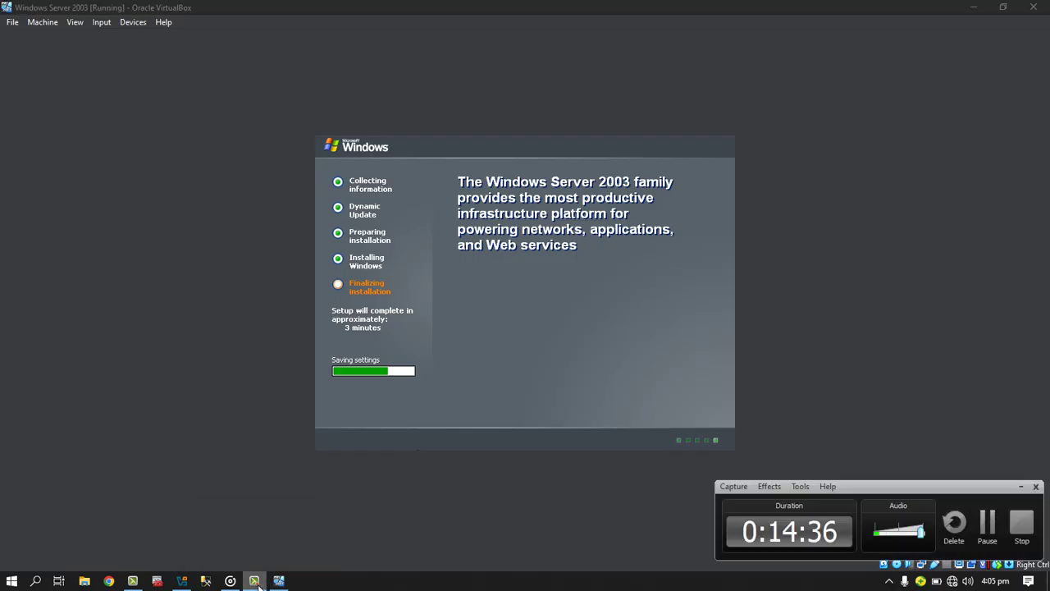
left_click(986, 530)
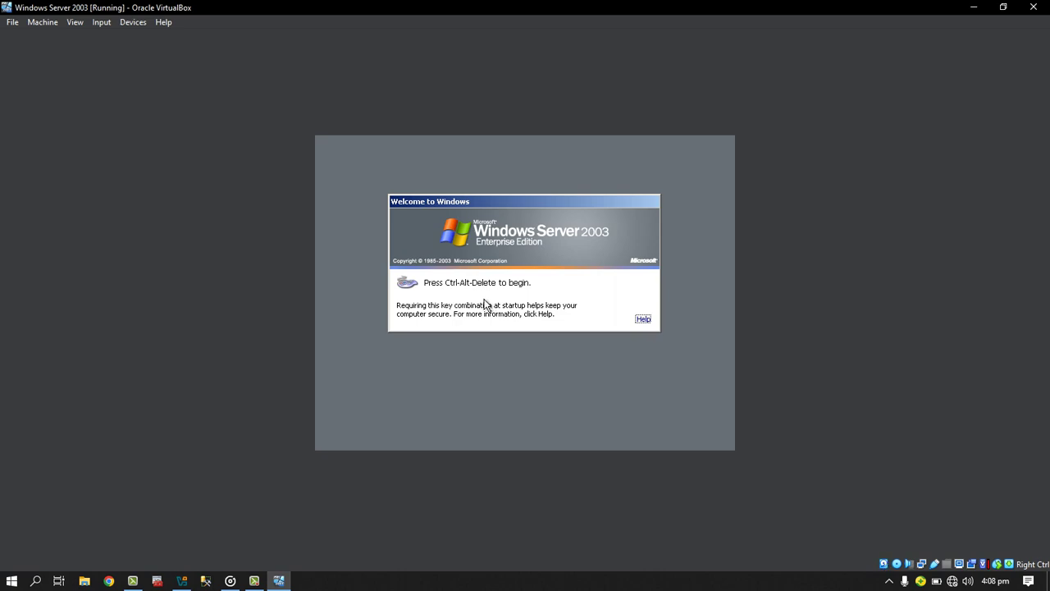
- Send Ctrl-Alt-Del to the virtual machine and log on to Windows as Administrator with a blank password
left_click(102, 24)
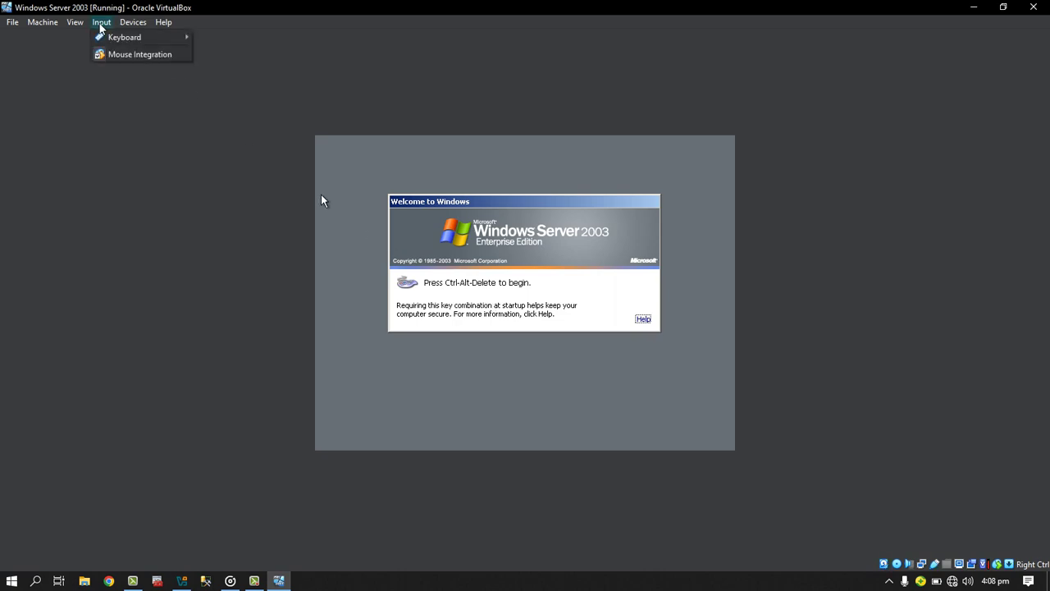
mouse_move(115, 36)
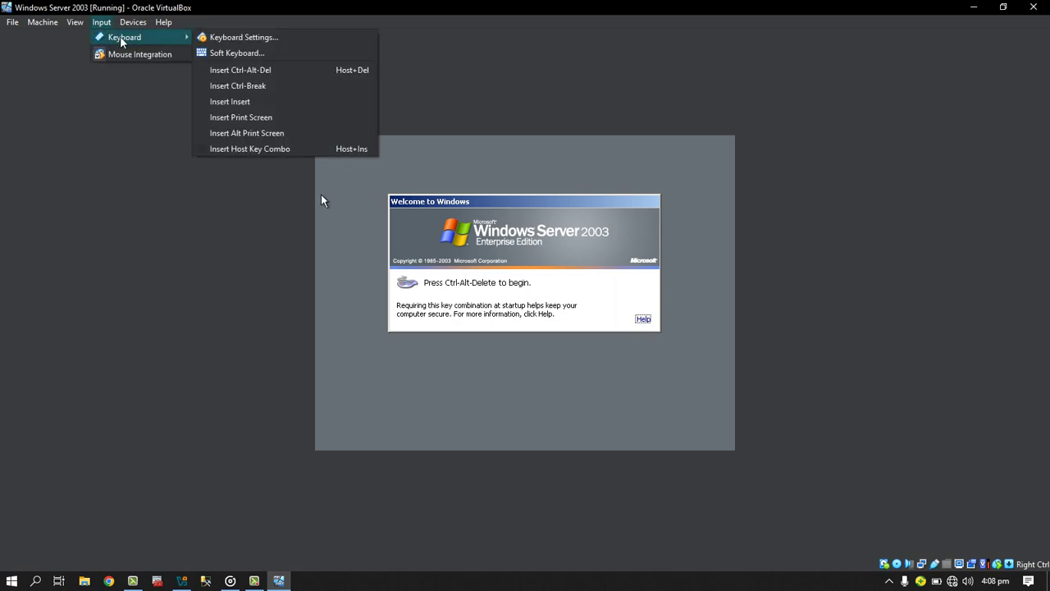
left_click(264, 72)
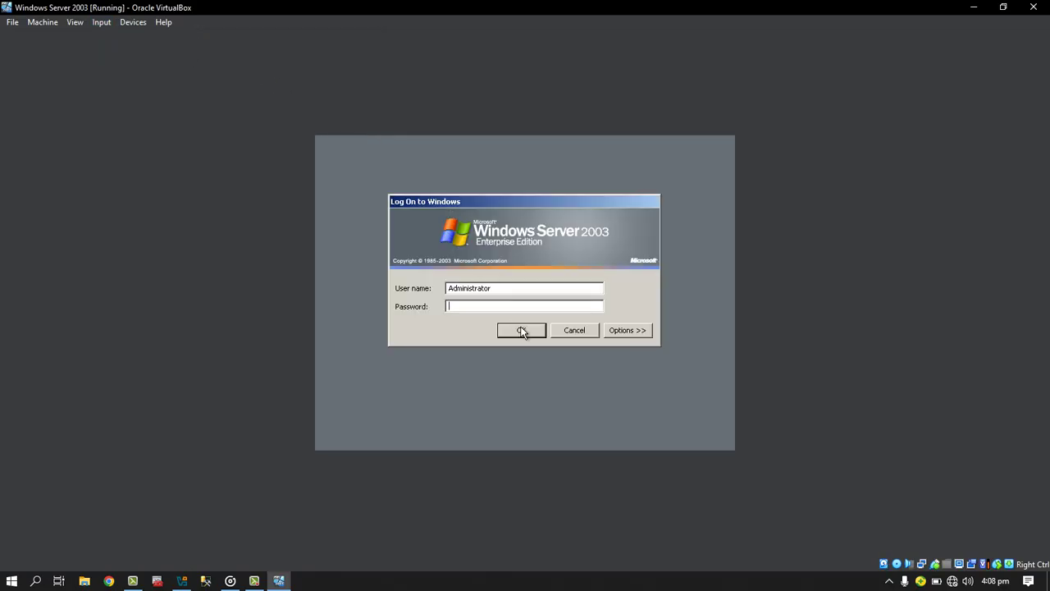
left_click(523, 329)
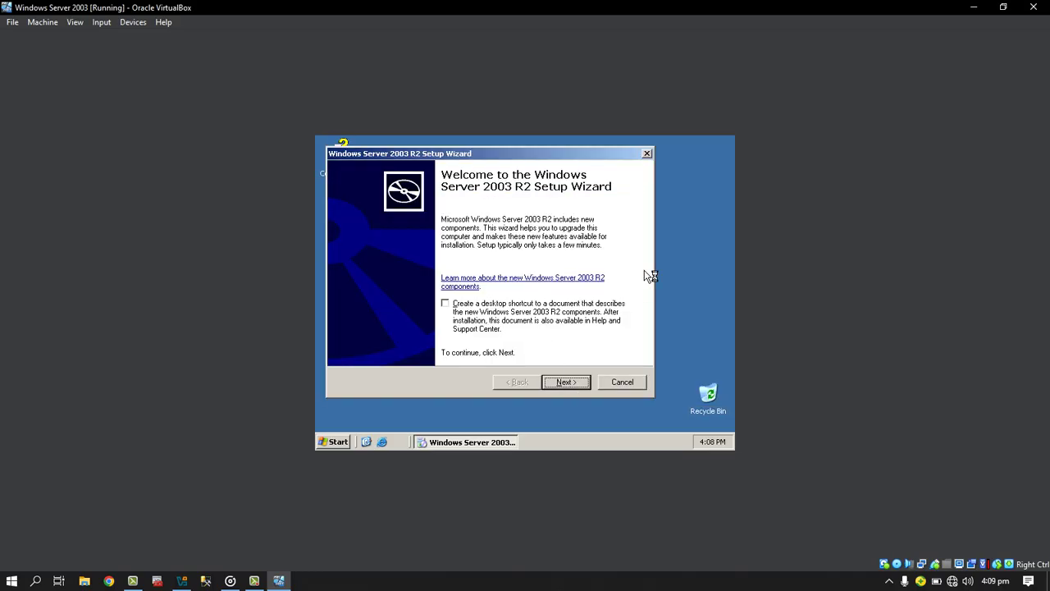
- Cancel the Windows Server 2003 R2 Setup Wizard and dismiss the Display Settings notification
left_click(647, 155)
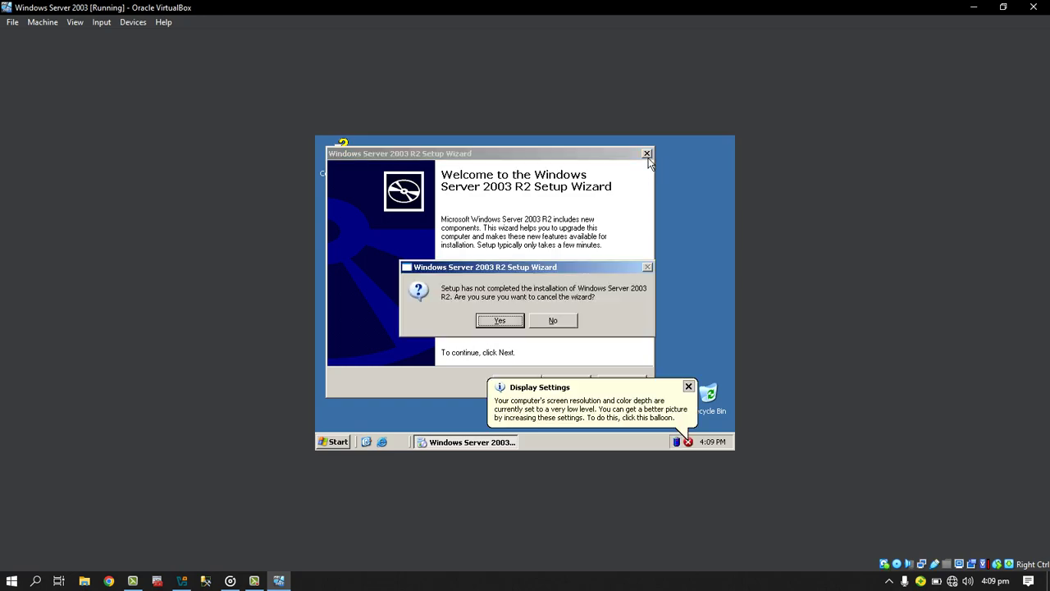
left_click(519, 320)
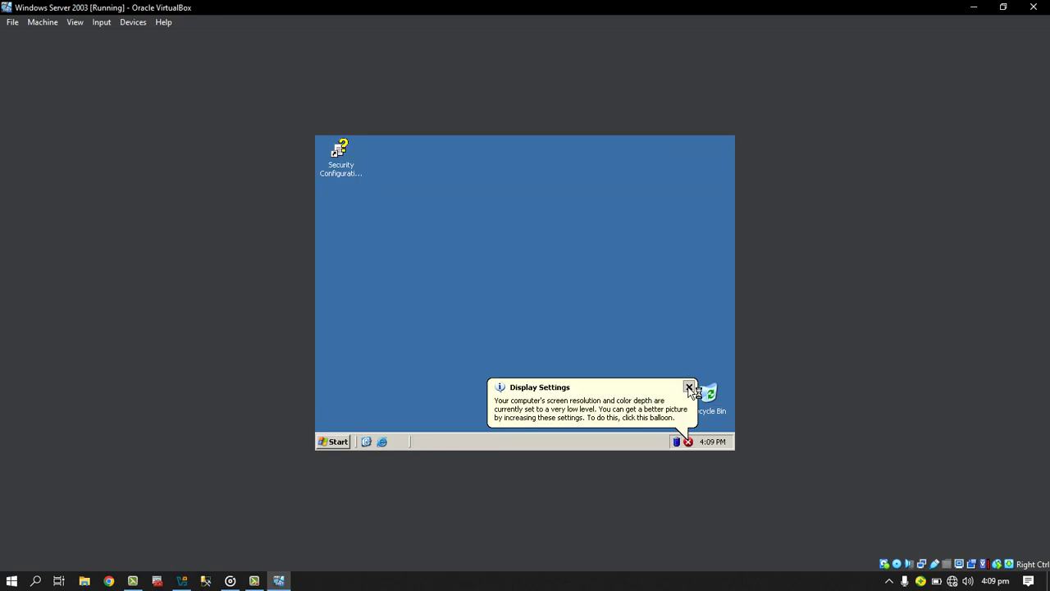
left_click(689, 387)
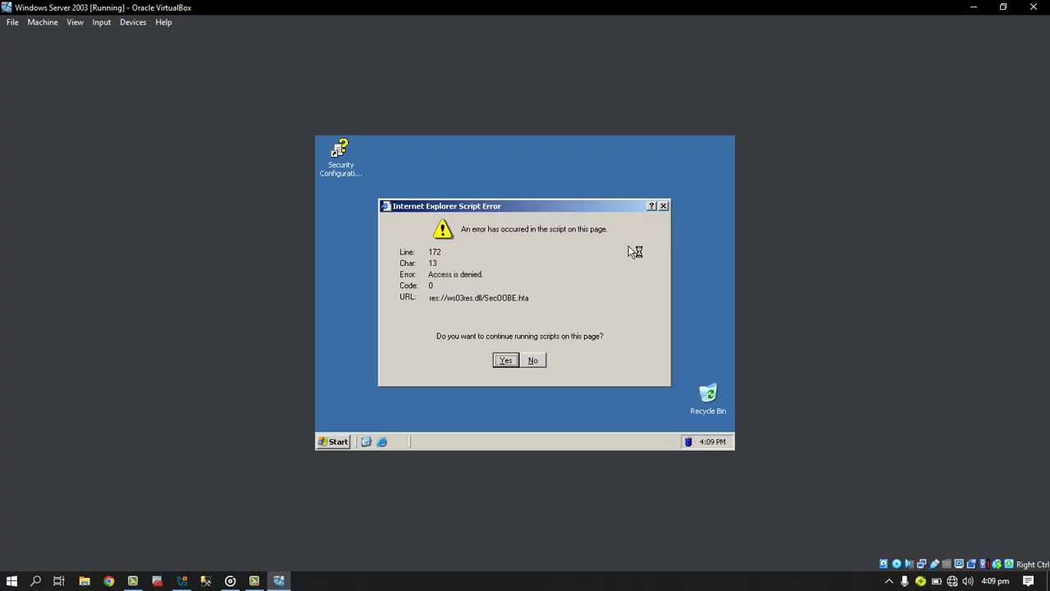
- Dismiss the script error, finish the Post-Setup Security Updates page allowing inbound connections, and close Manage Your Server
left_click(663, 203)
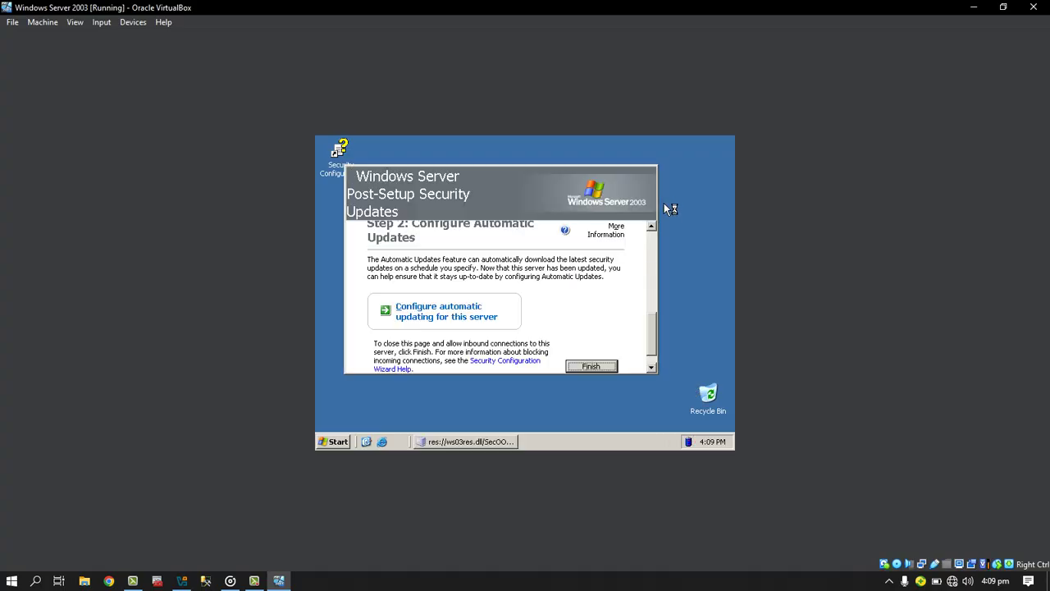
left_click(591, 366)
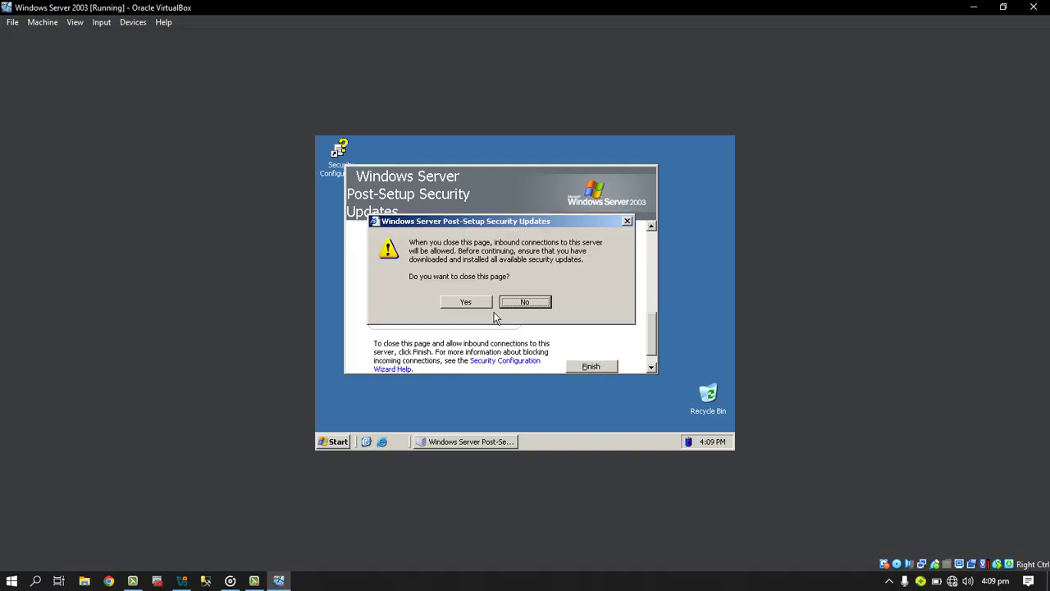
left_click(466, 302)
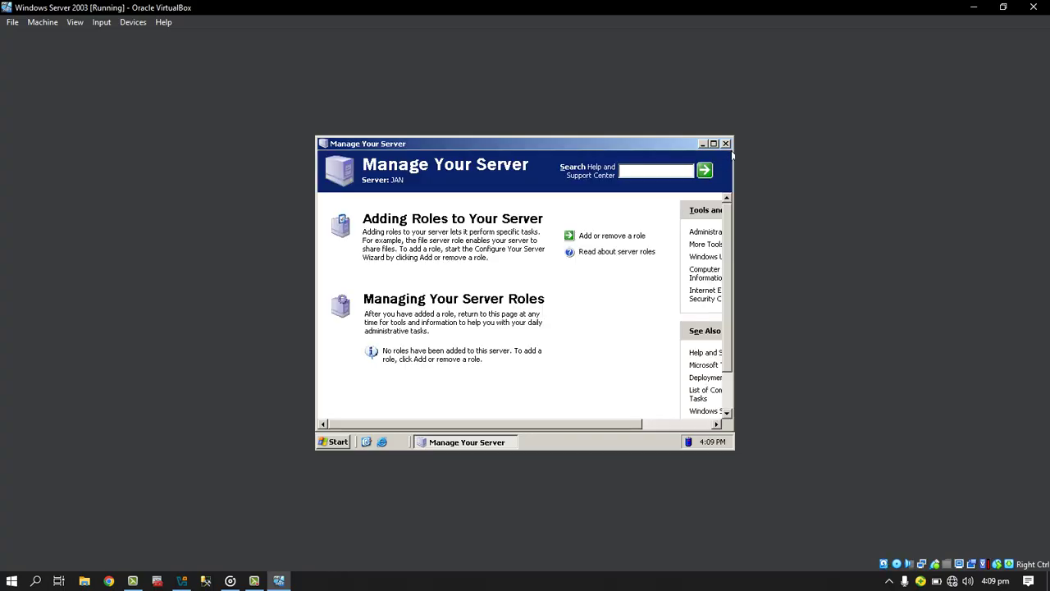
left_click(725, 145)
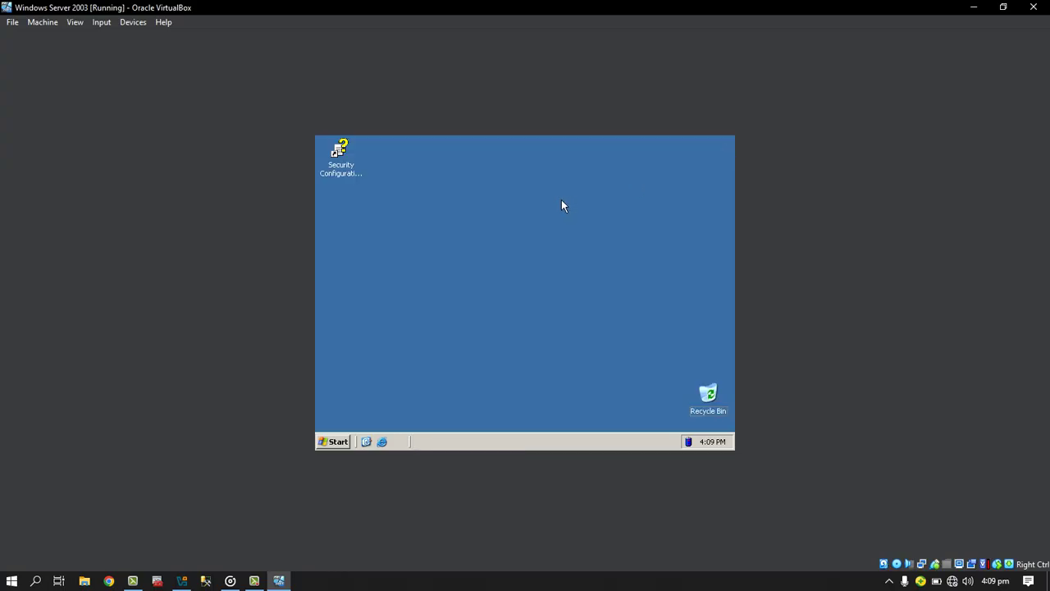
- Set the guest desktop's screen resolution to 1024 by 768 pixels, keep the new settings, and close the display properties
right_click(480, 196)
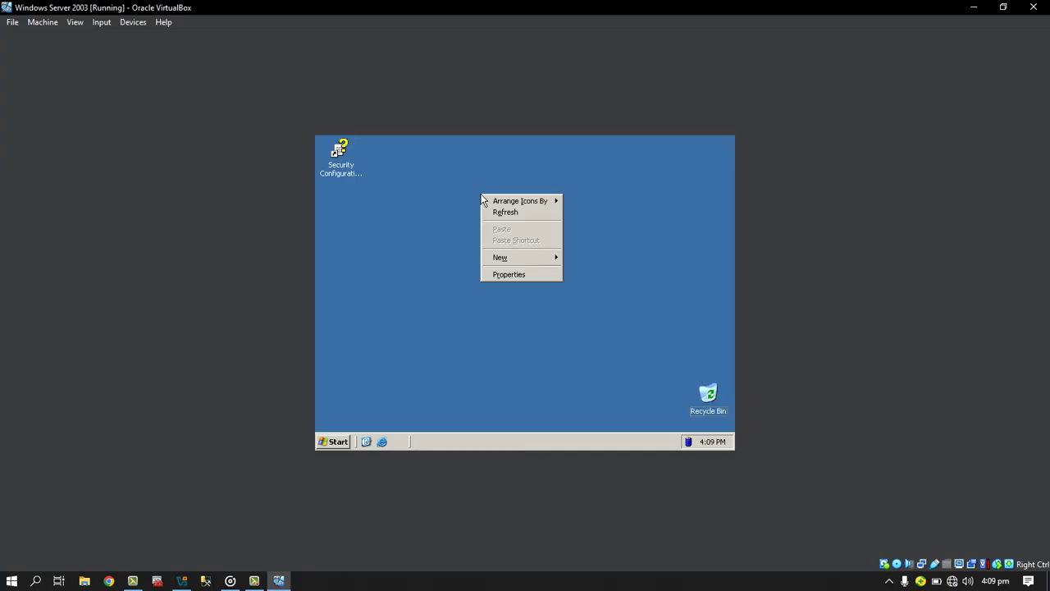
left_click(498, 275)
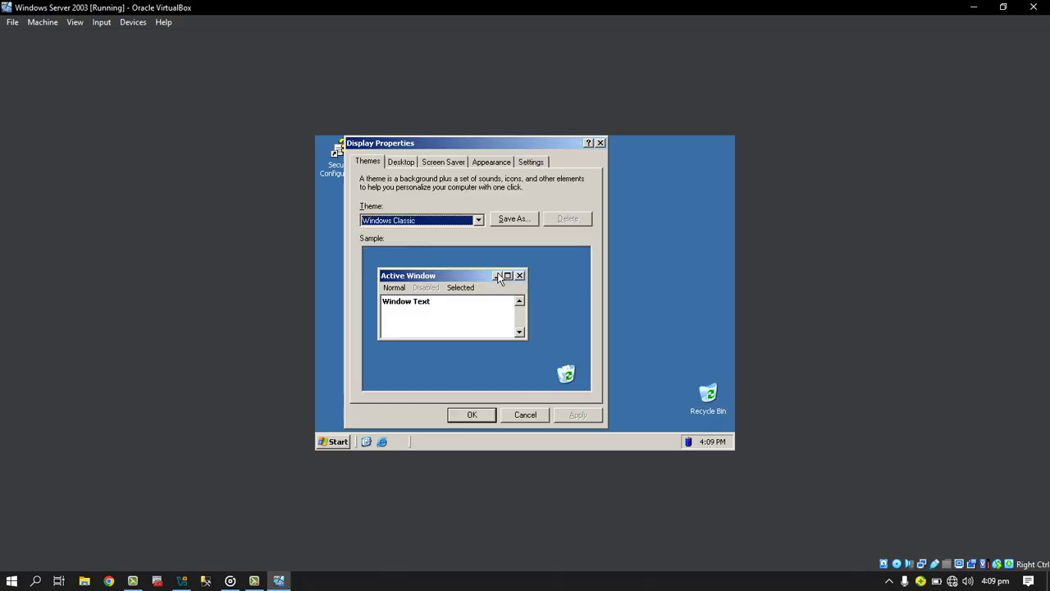
left_click(531, 162)
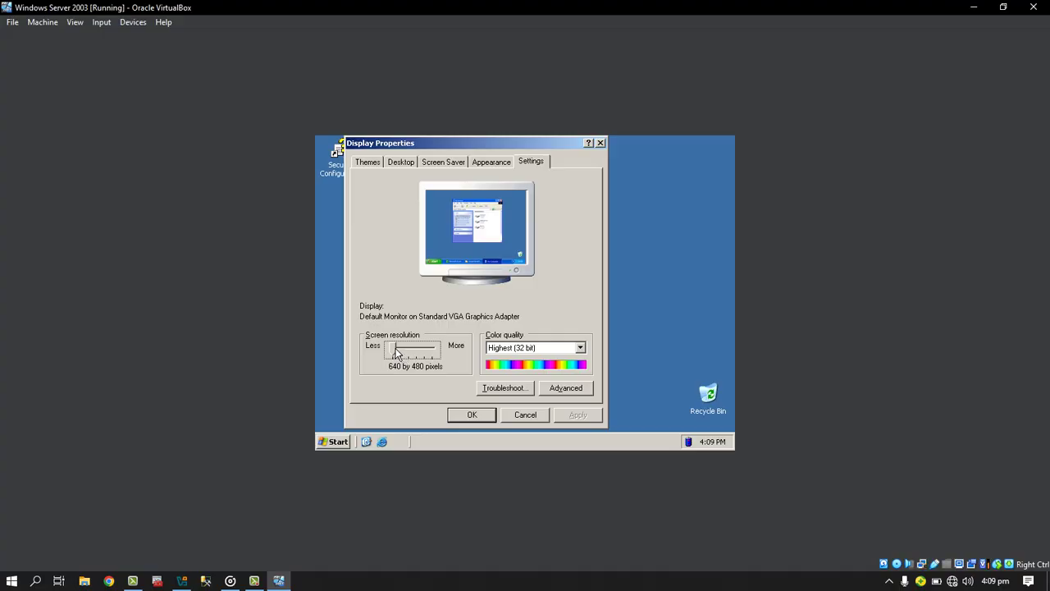
left_click_drag(398, 353, 411, 353)
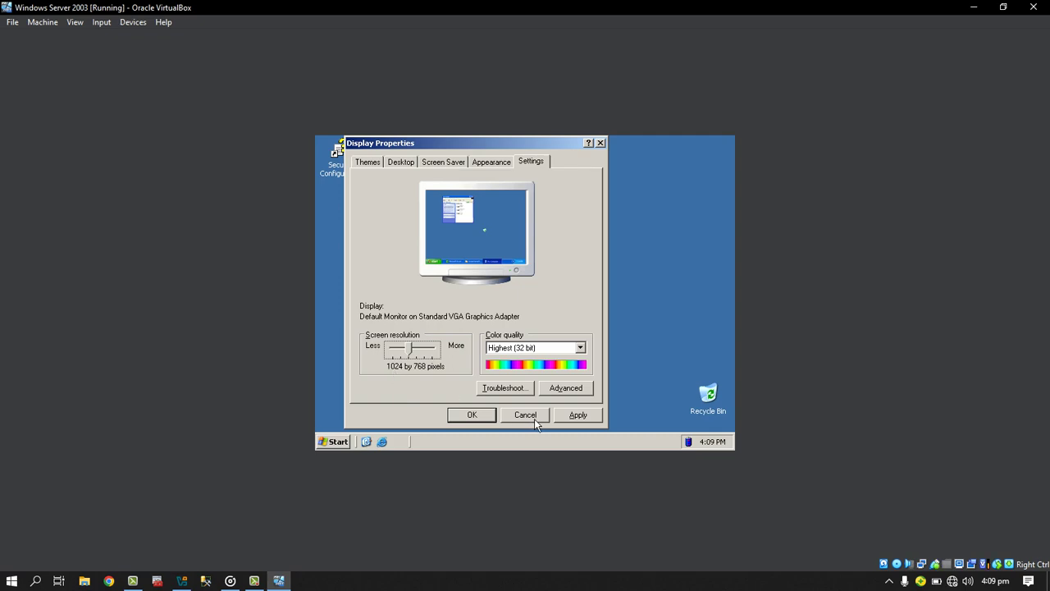
left_click(575, 417)
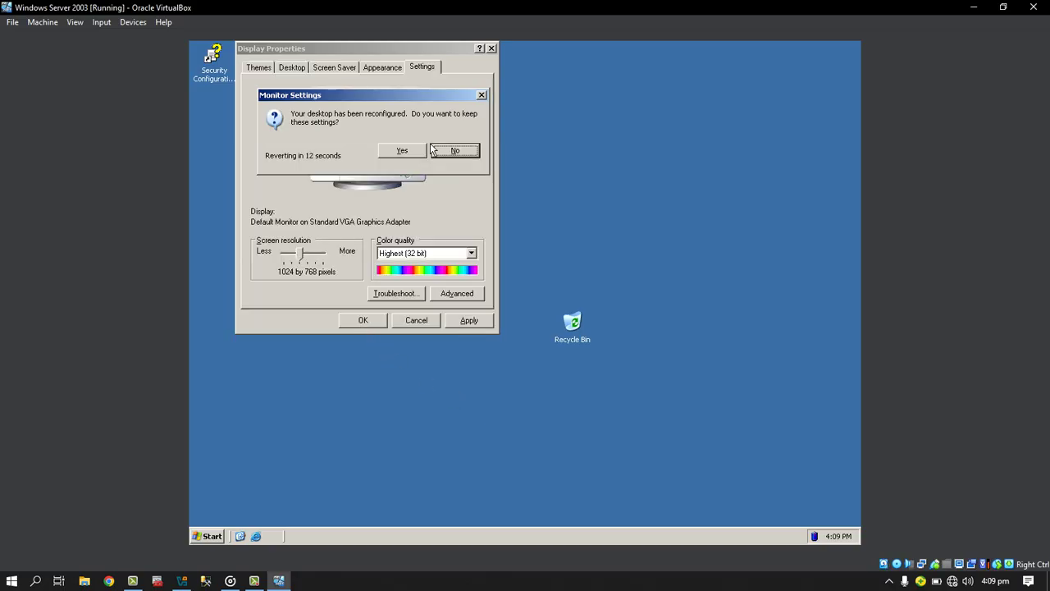
left_click(402, 155)
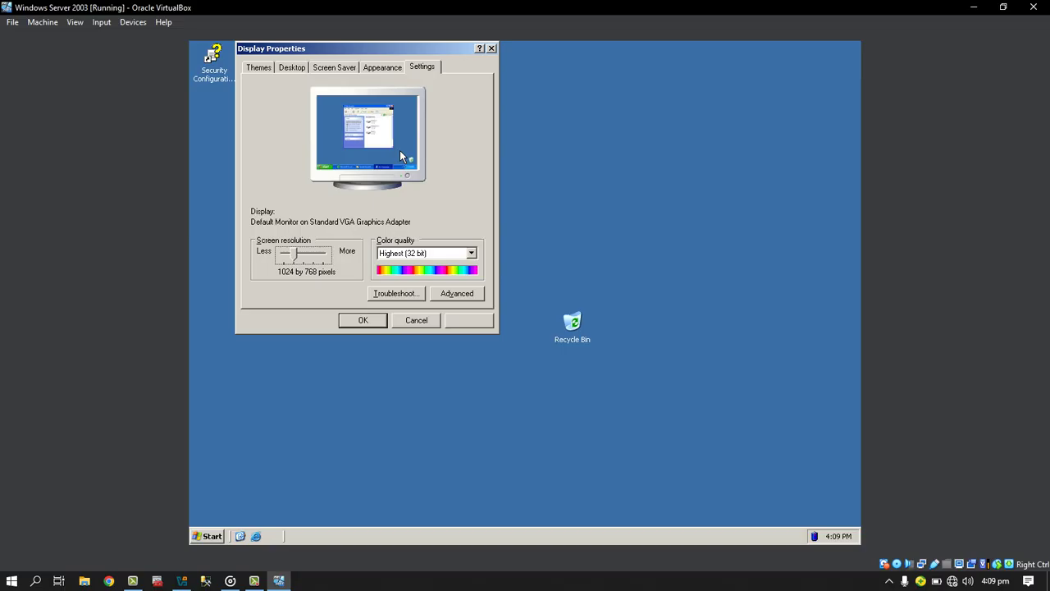
left_click(363, 320)
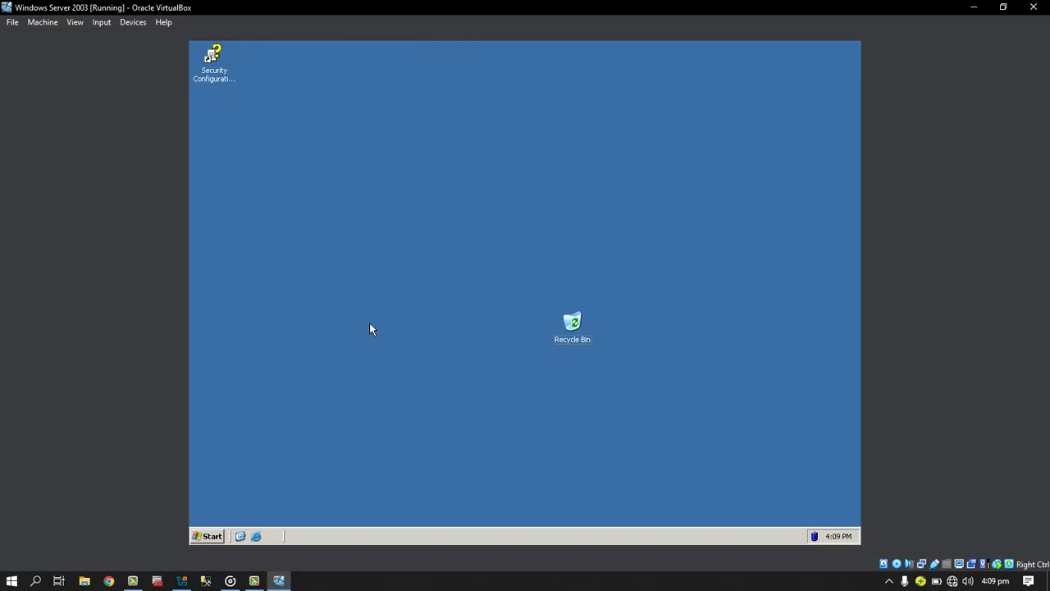
- Customize the desktop to show the My Computer, Internet Explorer, My Network Places and My Documents icons, and apply the change
right_click(336, 149)
left_click(357, 233)
left_click(291, 114)
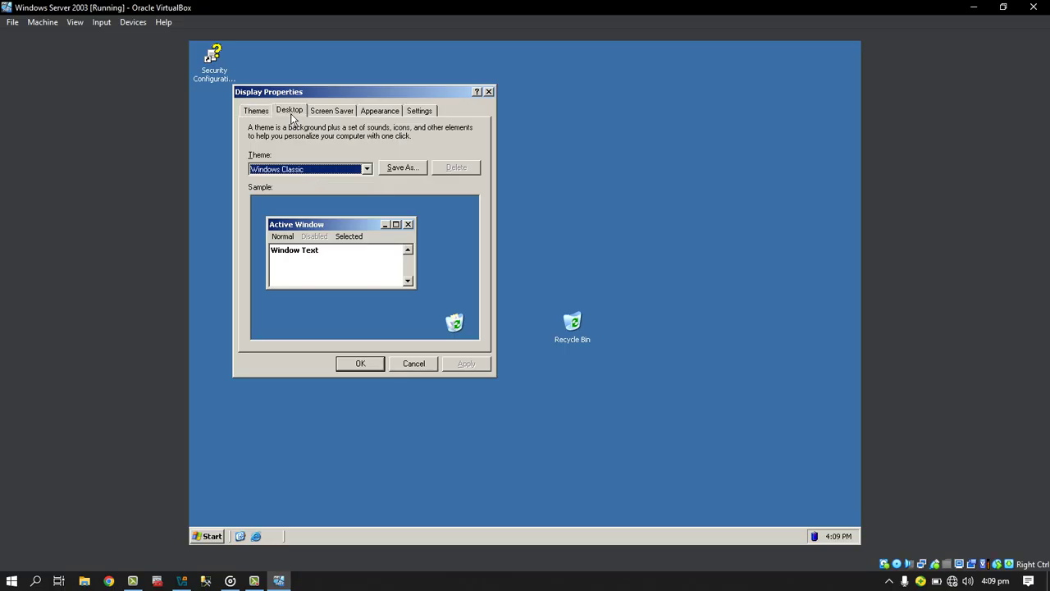
left_click(291, 338)
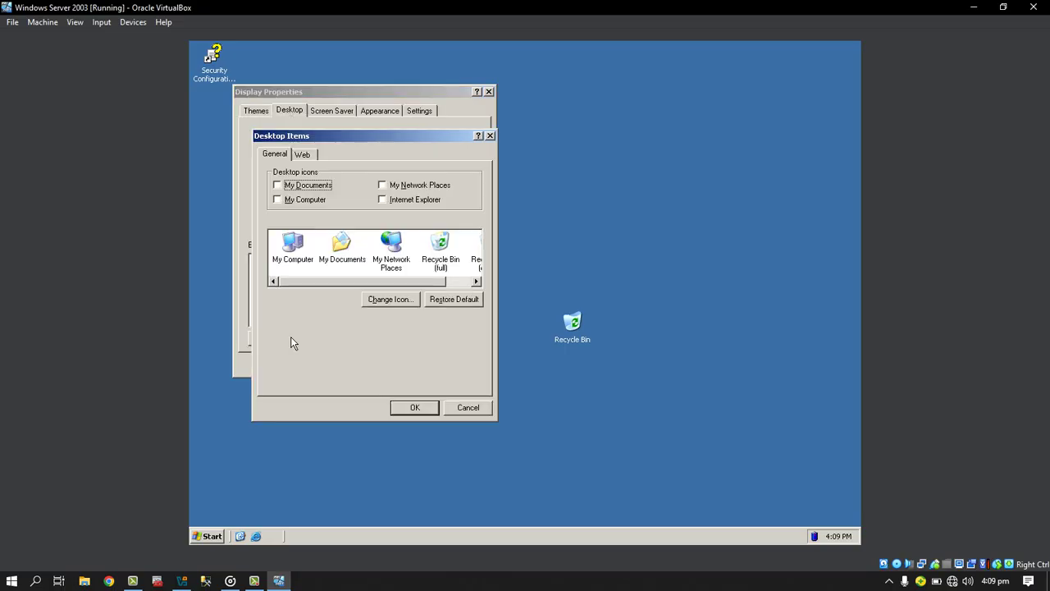
left_click(306, 200)
left_click(407, 201)
left_click(398, 187)
left_click(420, 406)
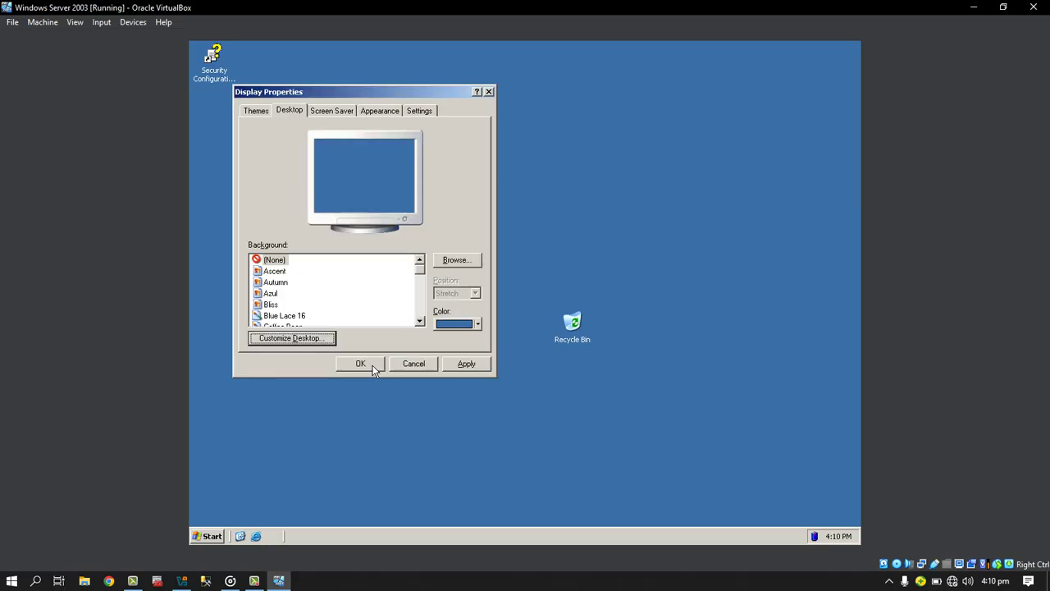
left_click(467, 368)
left_click(361, 363)
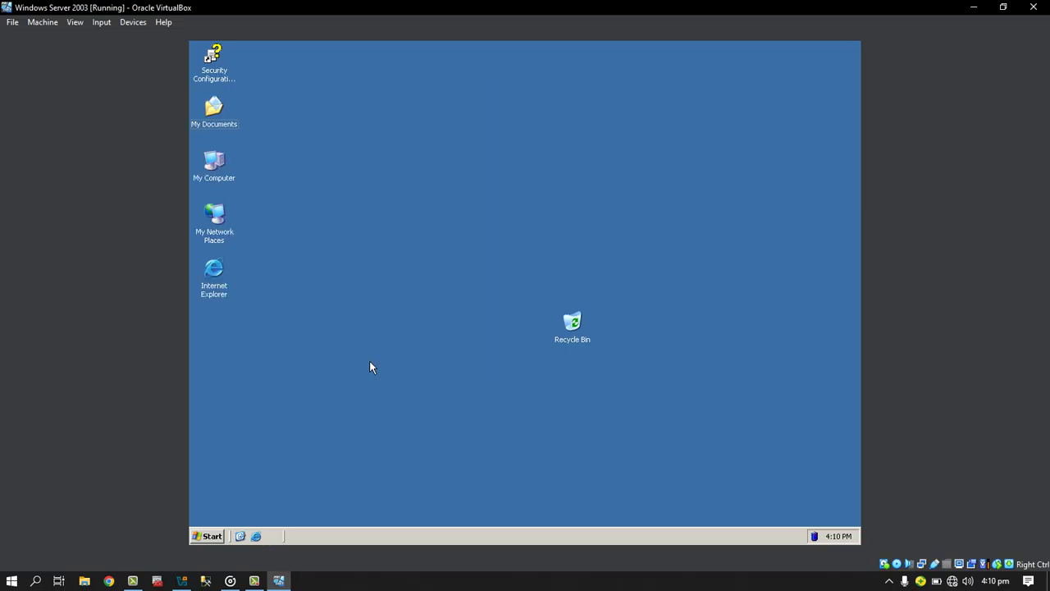
- Arrange the guest's desktop icons by name and refresh the desktop
right_click(367, 236)
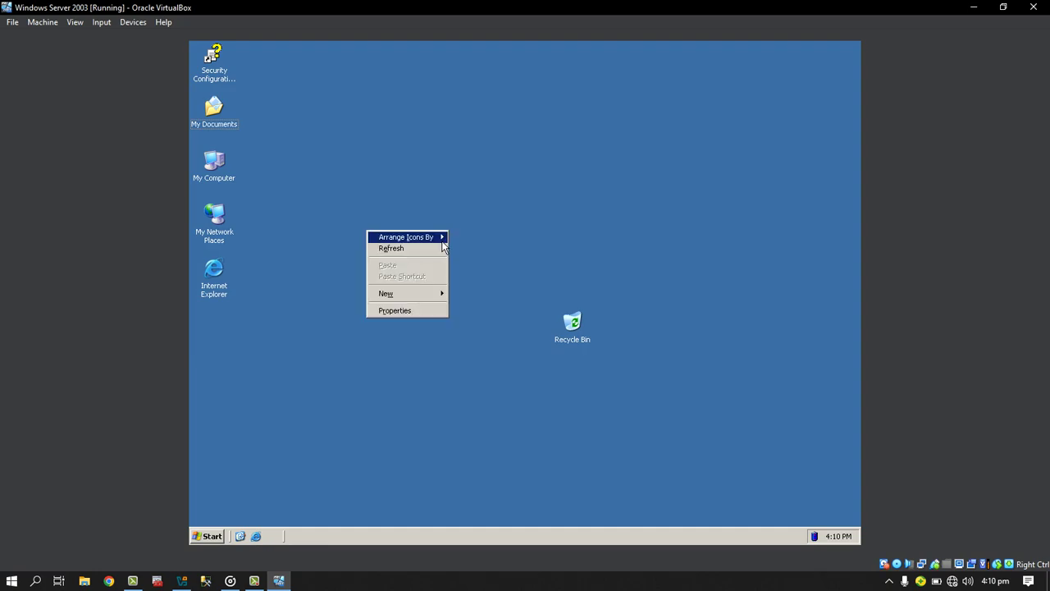
mouse_move(443, 243)
left_click(477, 240)
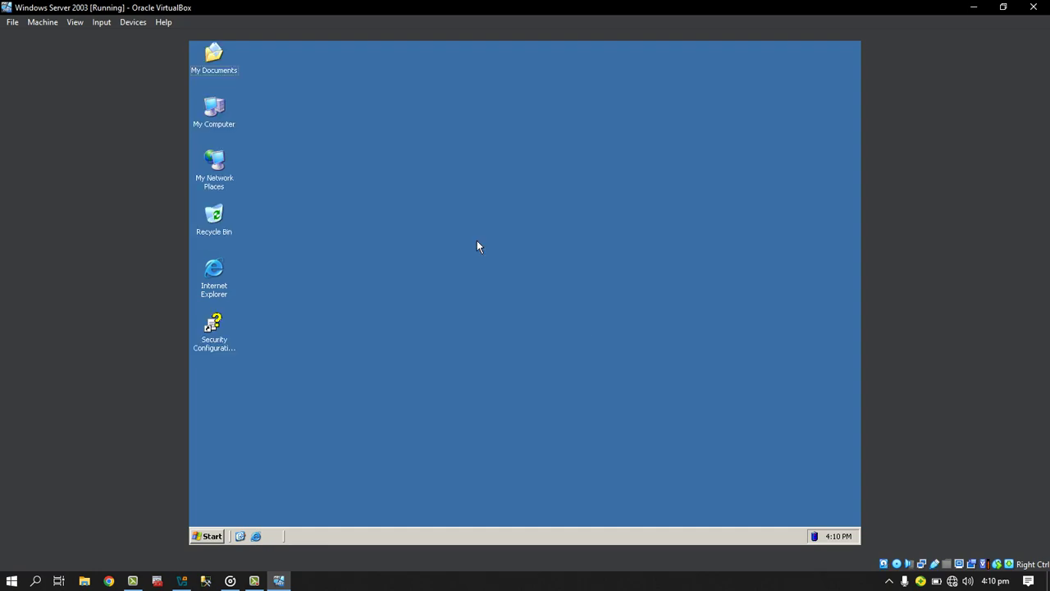
right_click(477, 241)
left_click(507, 261)
key("space")
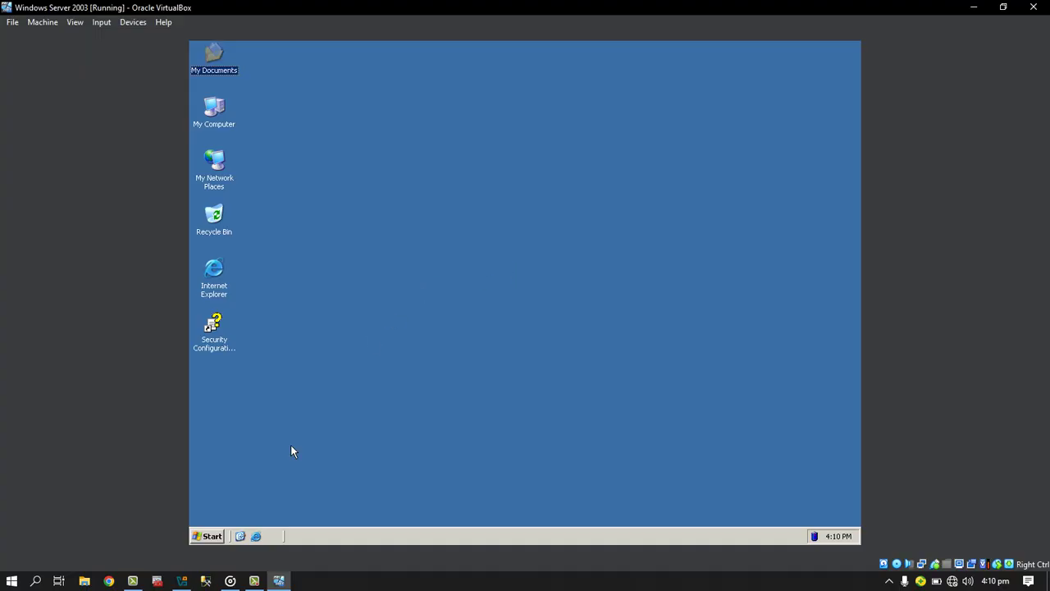
left_click(254, 580)
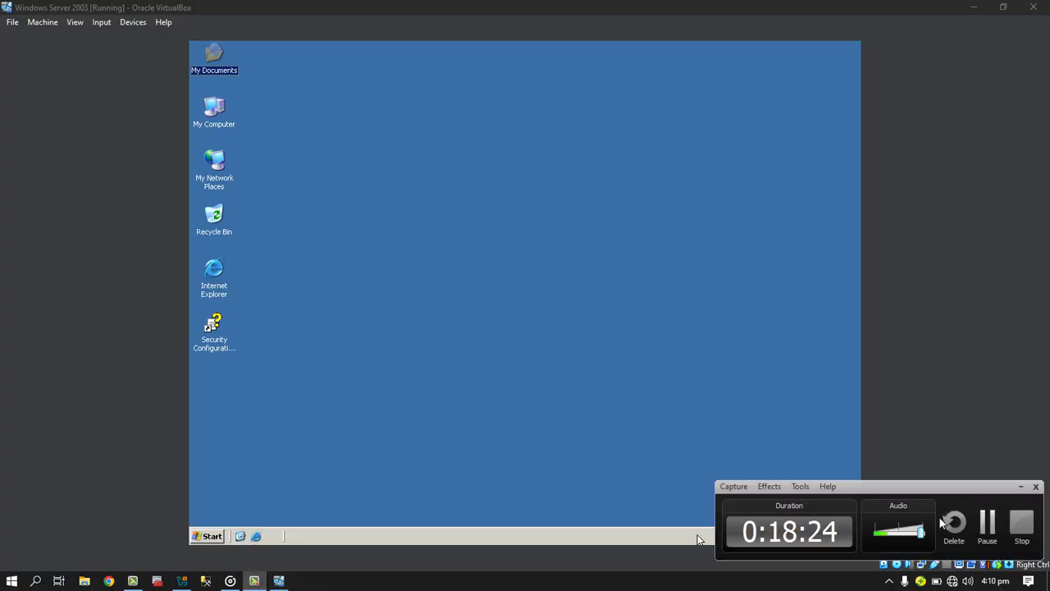